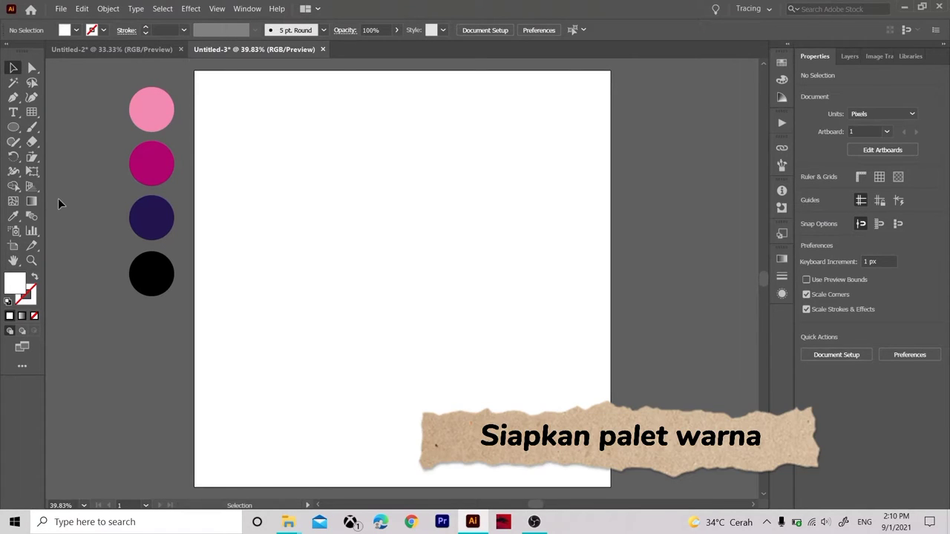
Switch to the Rectangle tool with the M shortcut
key(m)
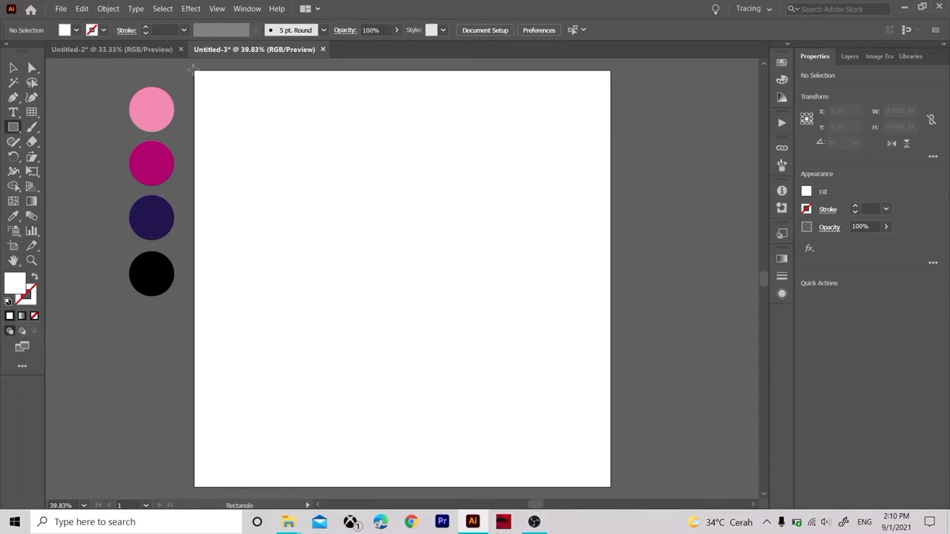
Draw a square over the whole artboard and centre it at X 540 px, Y 540 px
drag(192, 69, 611, 405)
key(v)
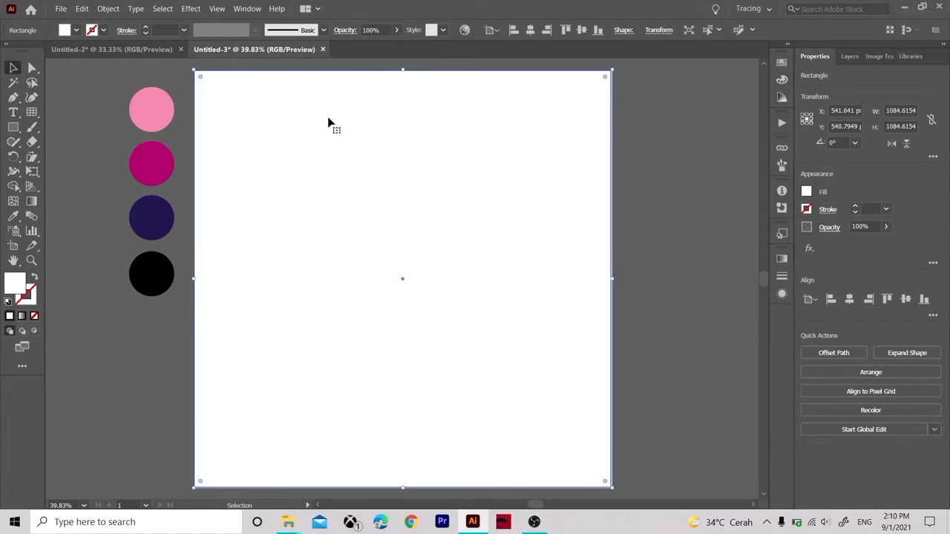
click(850, 300)
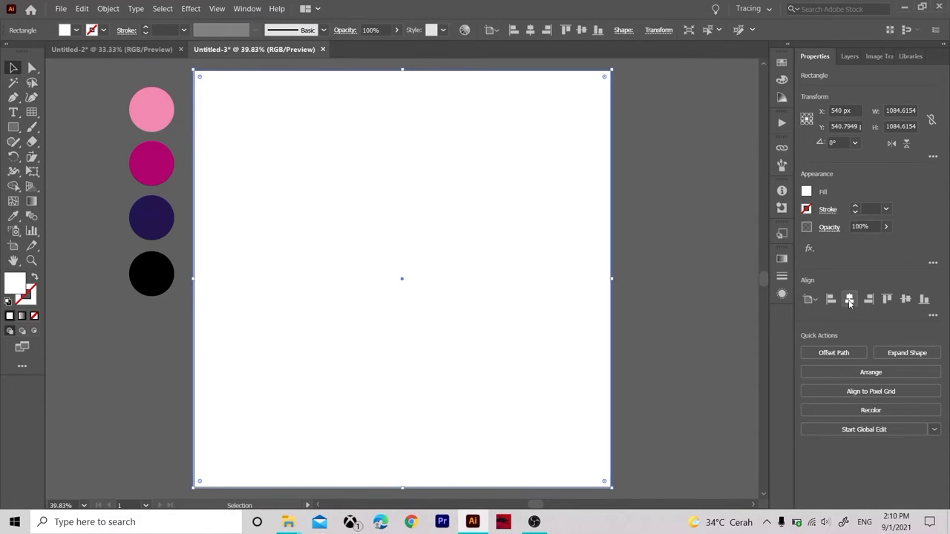
click(908, 301)
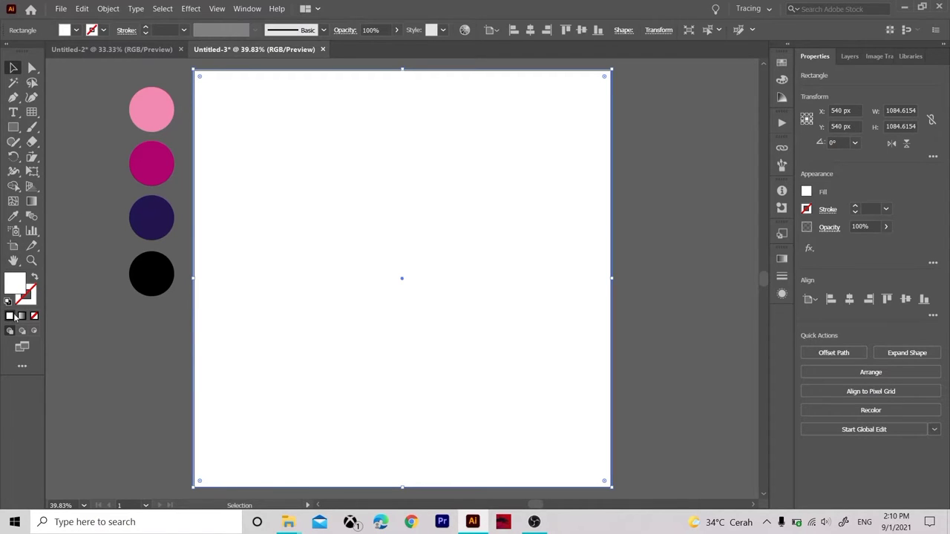
Fill the square with a radial gradient whose centre stop is the palette's dark purple
click(21, 317)
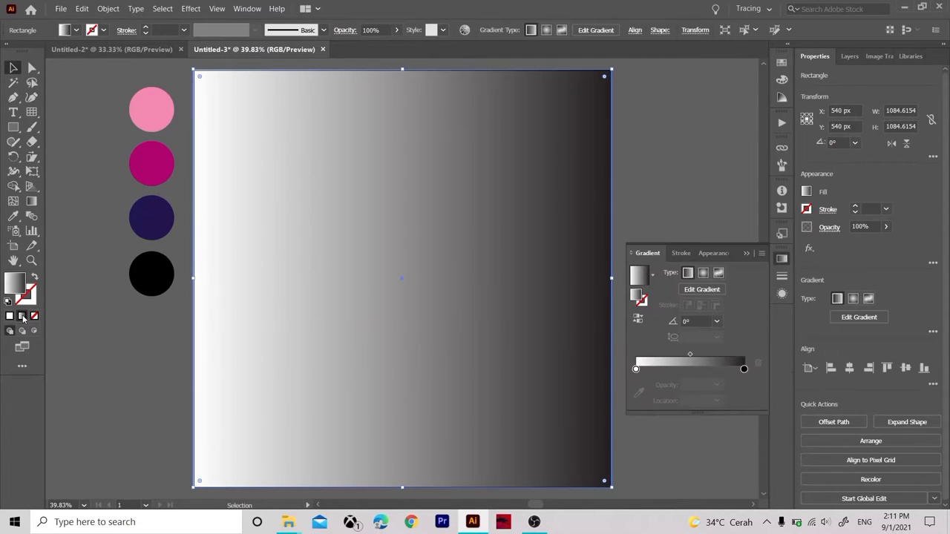
click(704, 273)
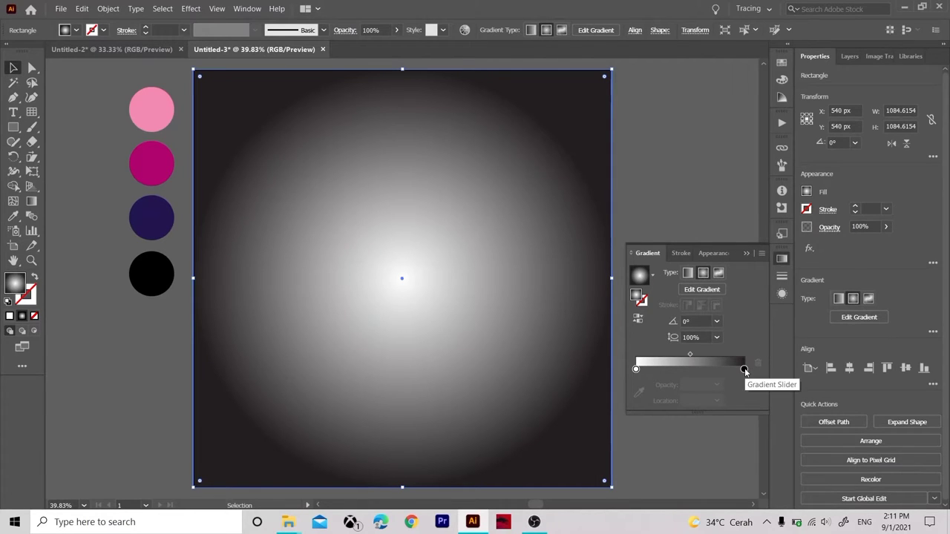
click(635, 369)
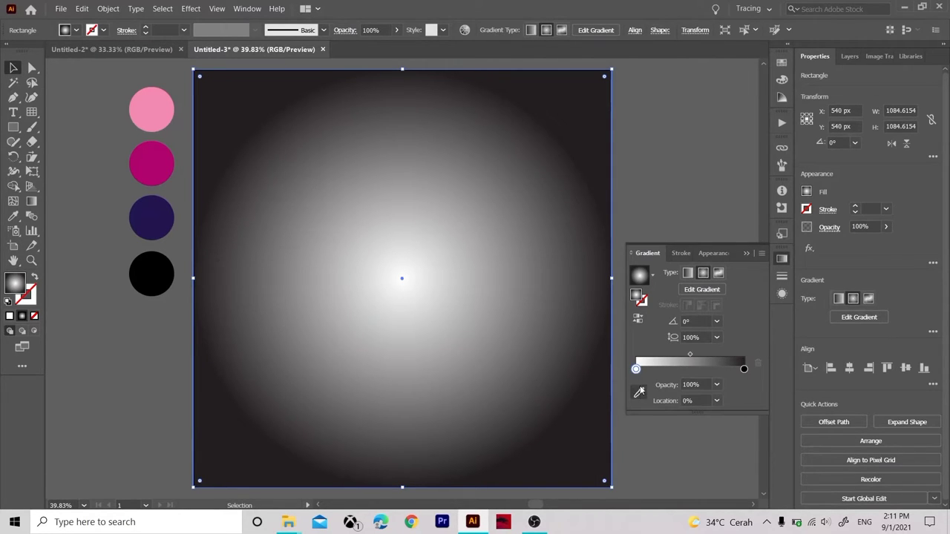
click(639, 393)
click(152, 220)
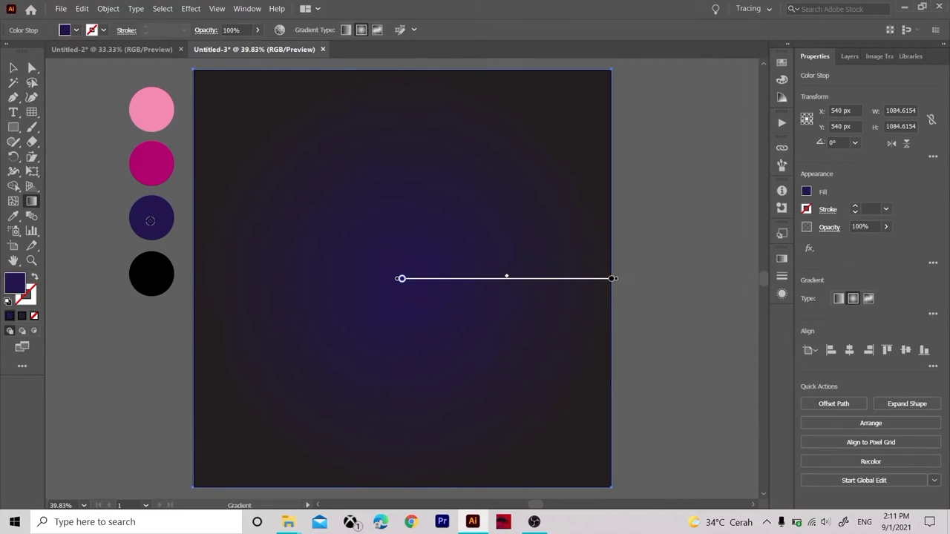
Make the outer gradient stop black, sampled from the palette
click(783, 259)
click(745, 354)
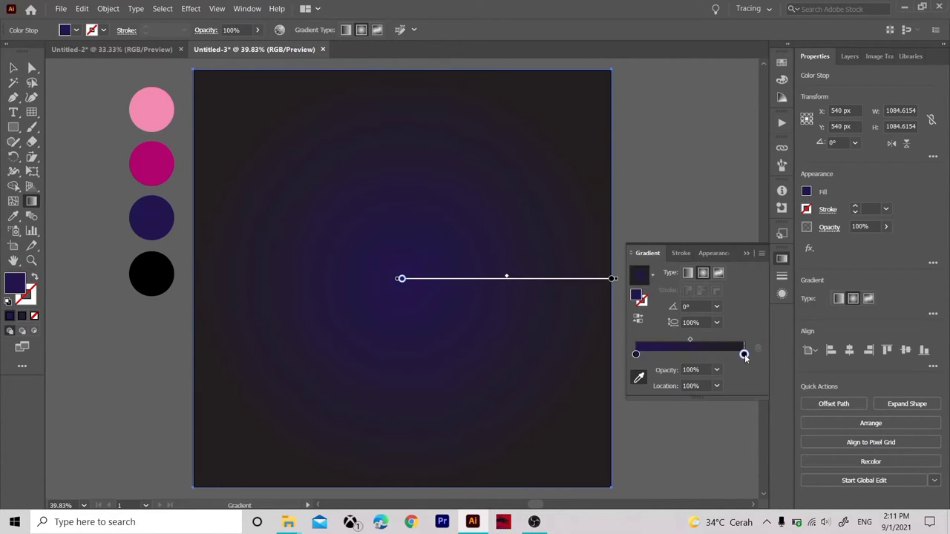
click(640, 380)
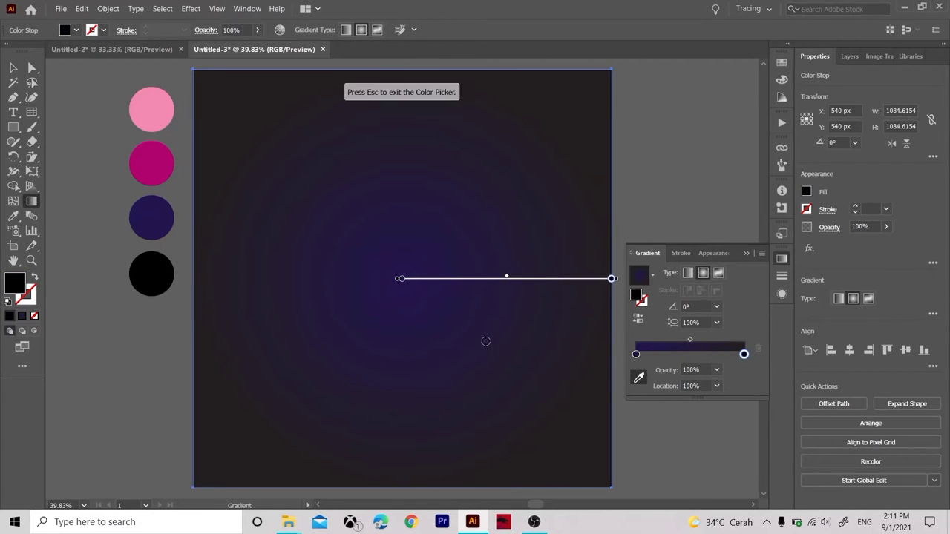
click(162, 275)
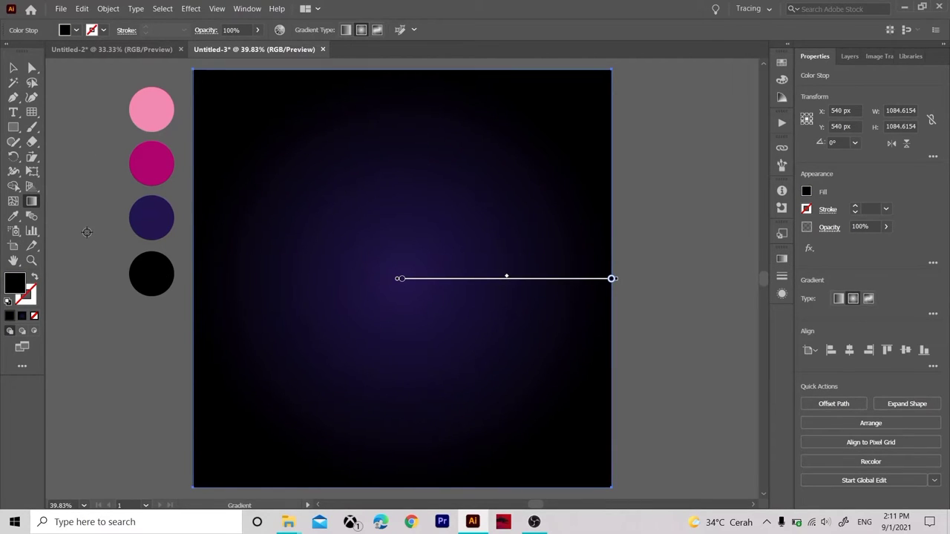
Move the gradient midpoint inward to 37.933% and deselect the square
click(782, 258)
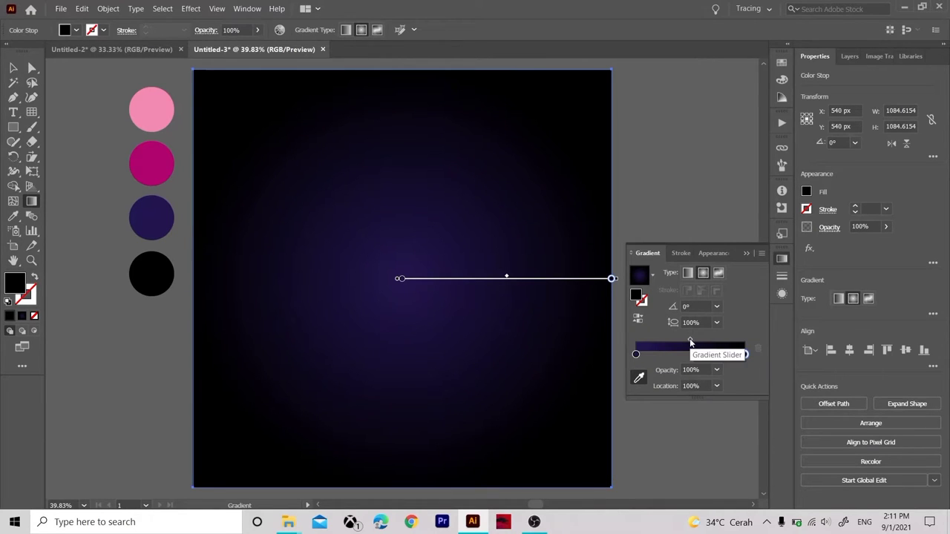
drag(690, 342, 676, 341)
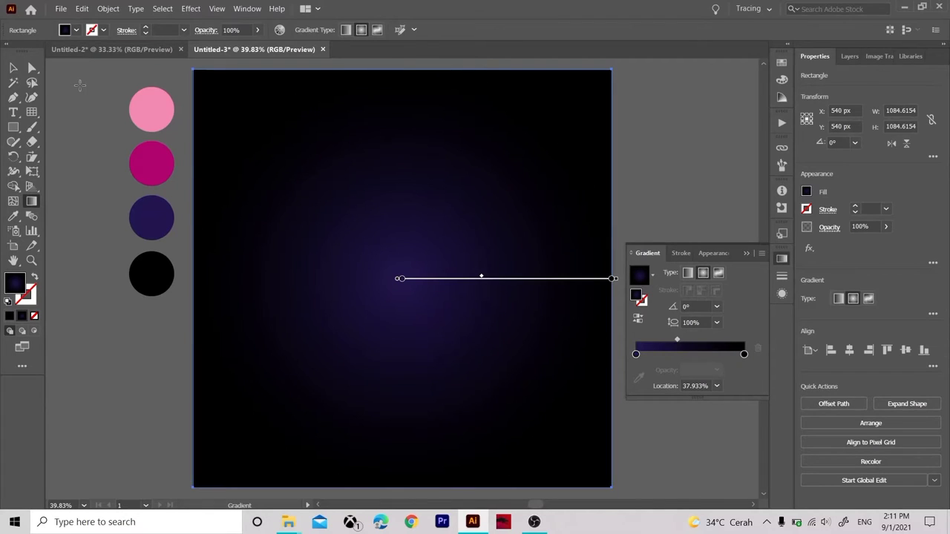
key(v)
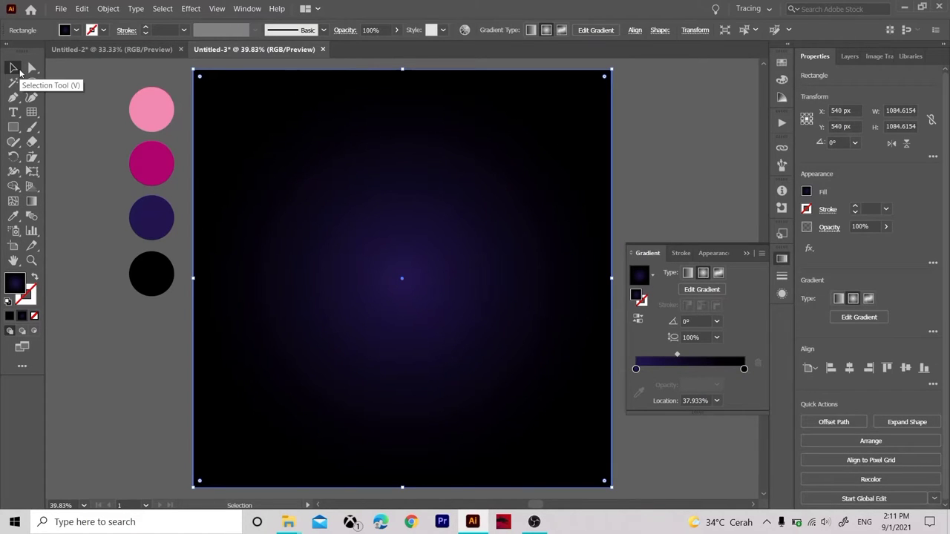
click(777, 259)
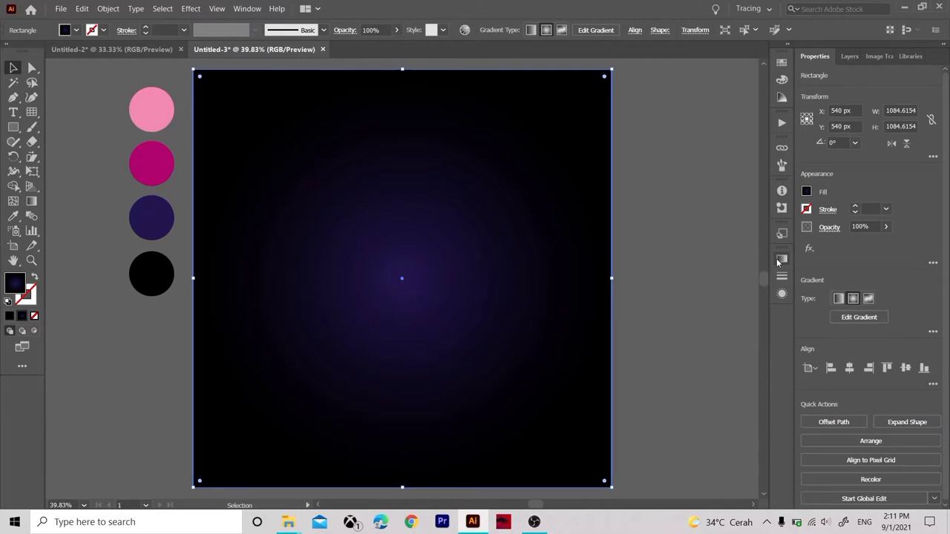
click(132, 312)
Create a FUTURE text frame across the upper middle of the artboard and select it
key(t)
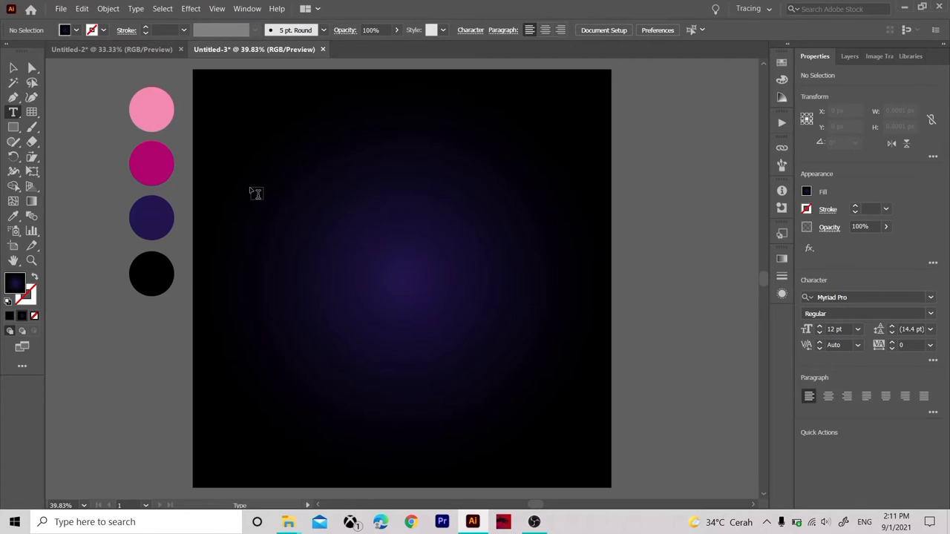
drag(250, 187, 567, 280)
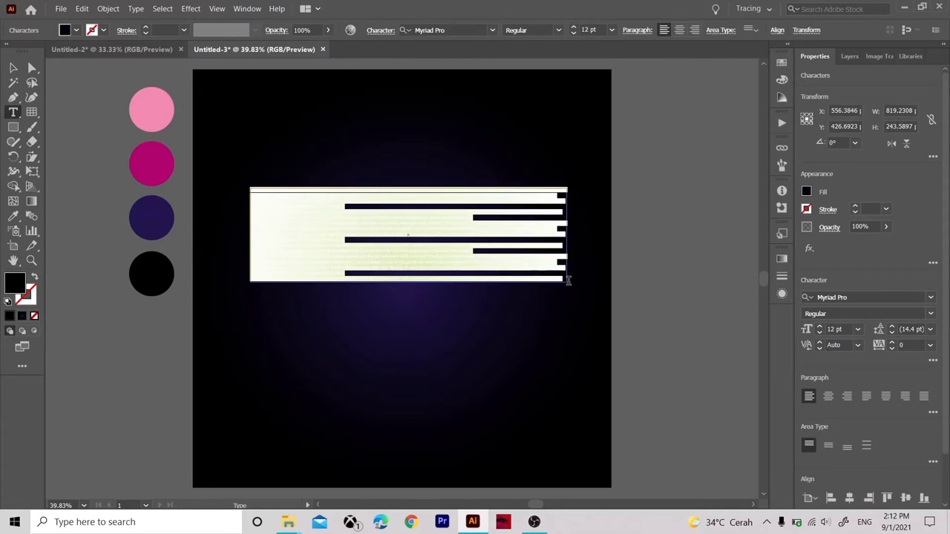
key(BackSpace)
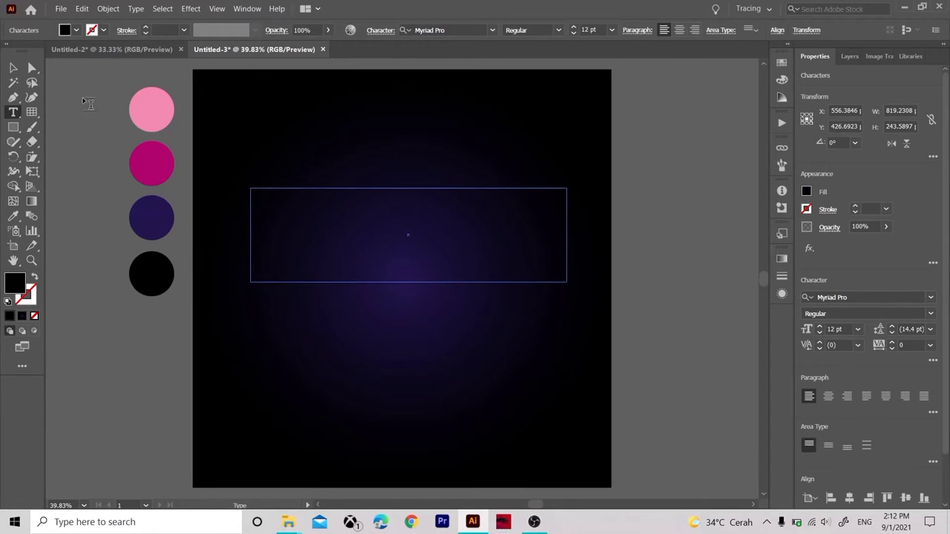
click(13, 68)
key(ctrl+a)
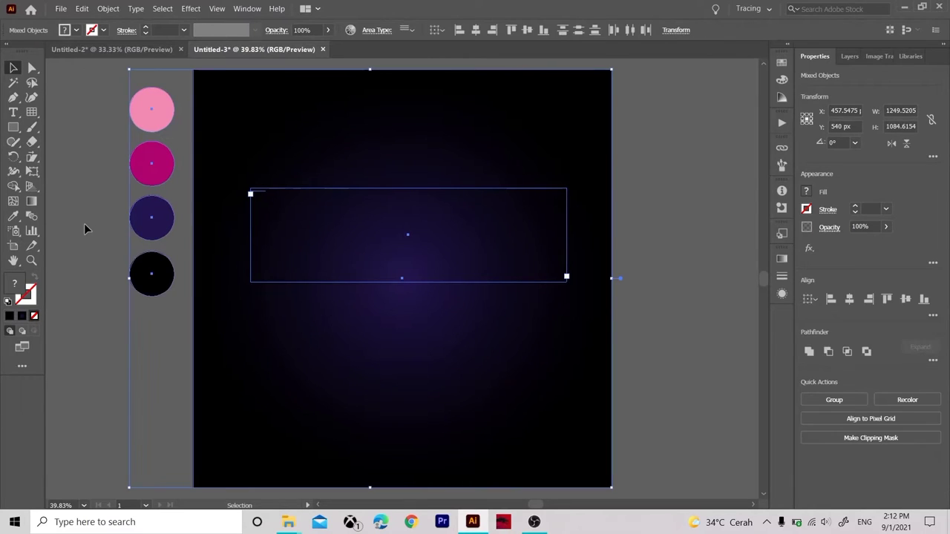
click(277, 193)
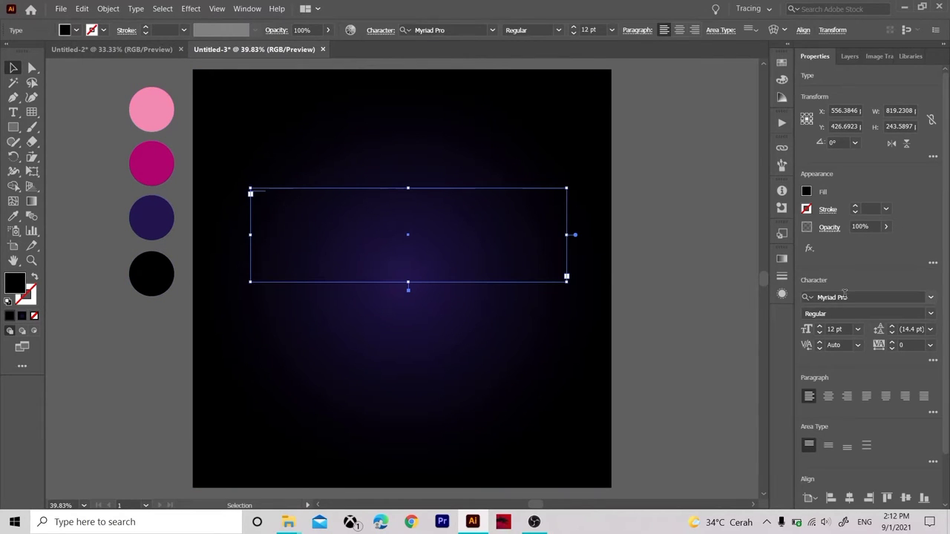
Give the FUTURE text a pure white fill
click(877, 297)
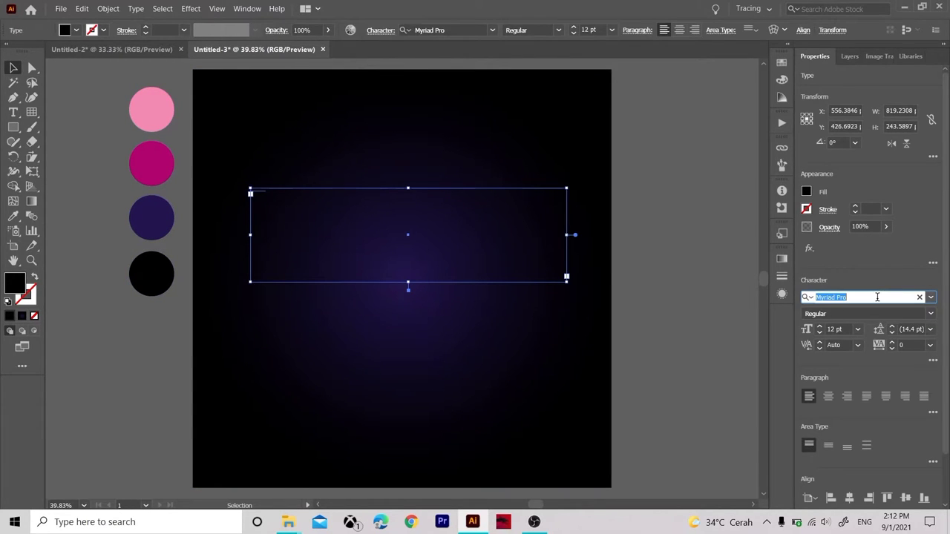
double_click(16, 285)
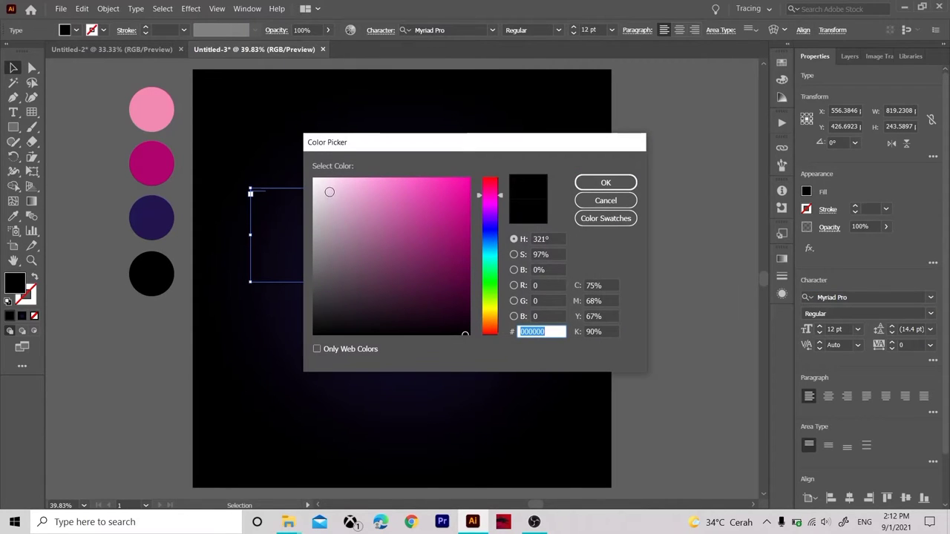
drag(329, 191, 306, 175)
click(594, 183)
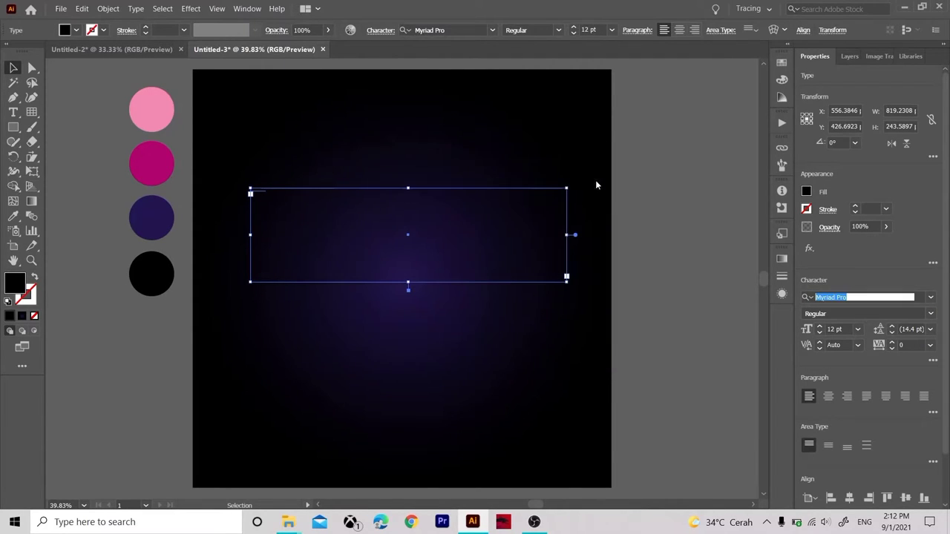
Set the FUTURE text in Nimbus_Sans_Becker_PBla at 200 pt
text(NIM)
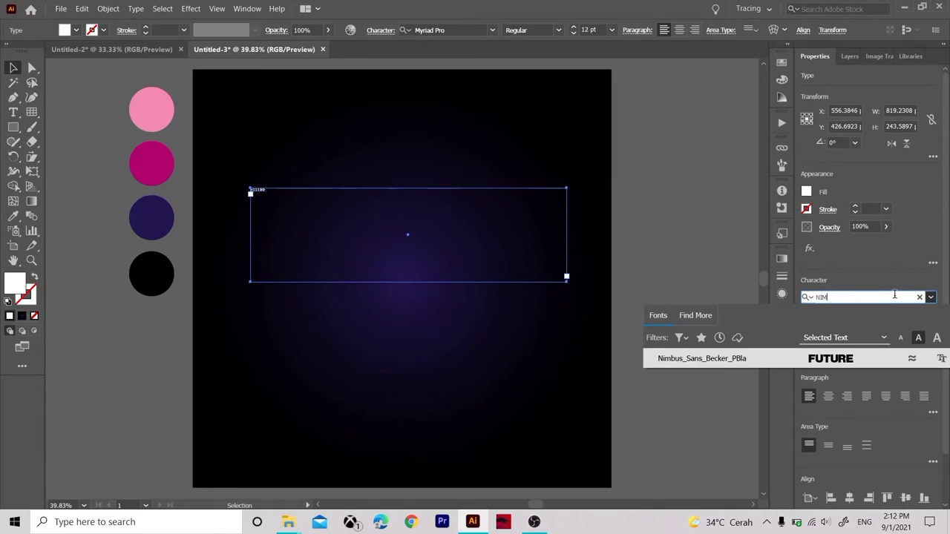
key(Return)
key(Tab)
key(Tab)
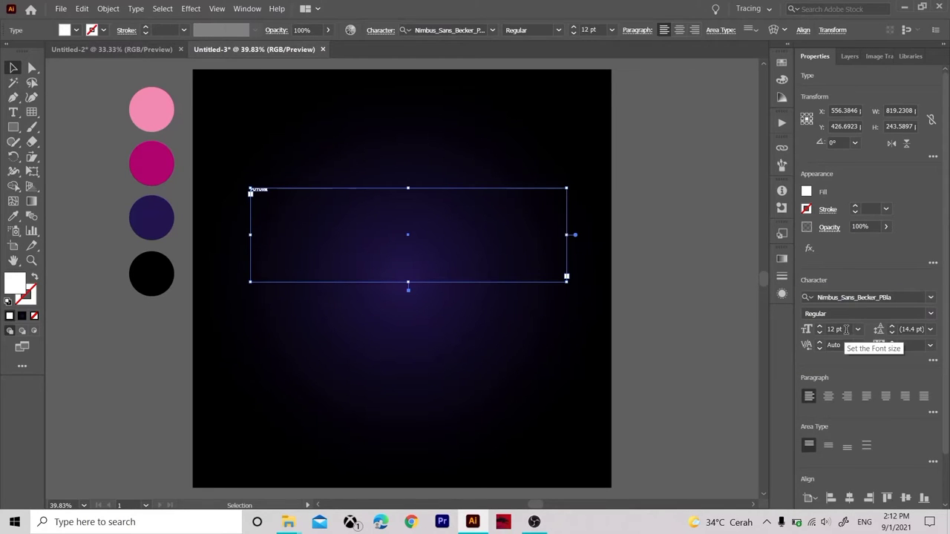
text(3)
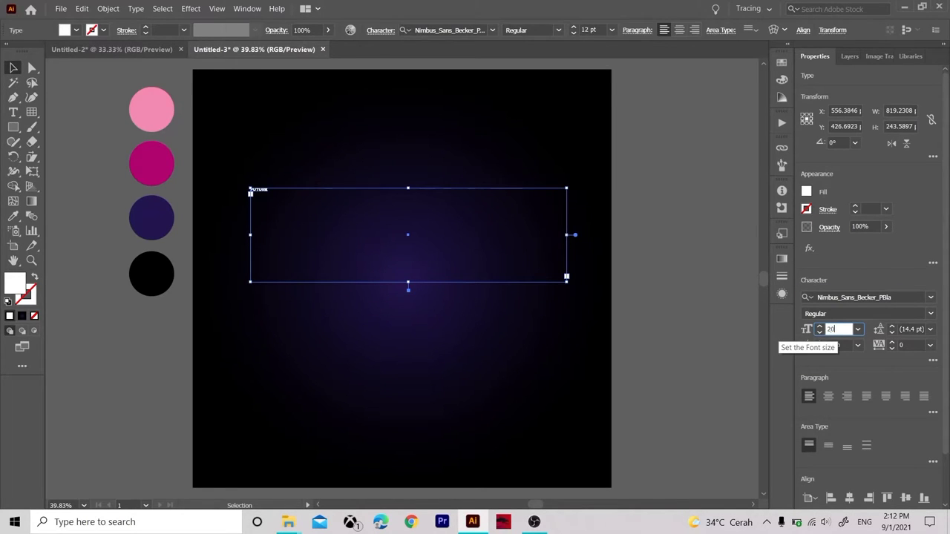
text(0)
key(Return)
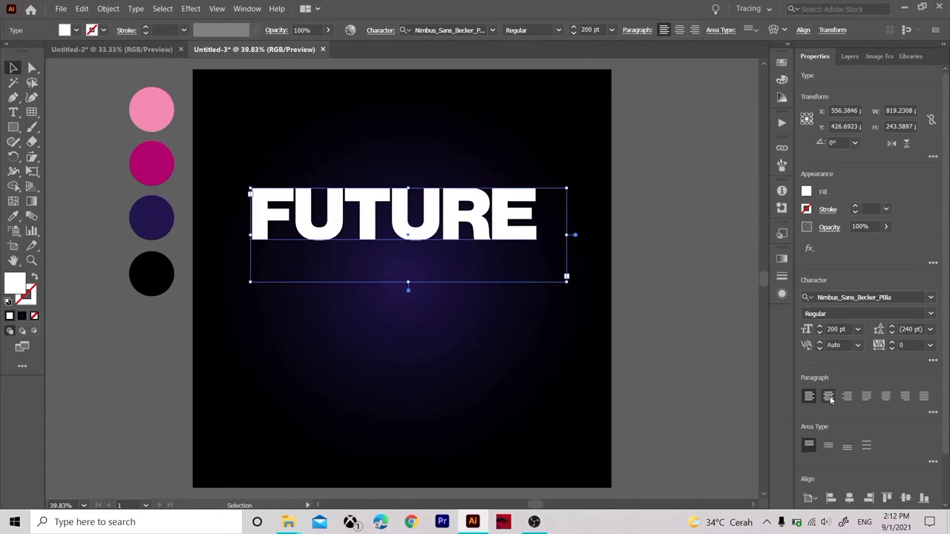
Centre FUTURE on the artboard, set tracking to 60, and trim its text frame
click(828, 397)
click(850, 498)
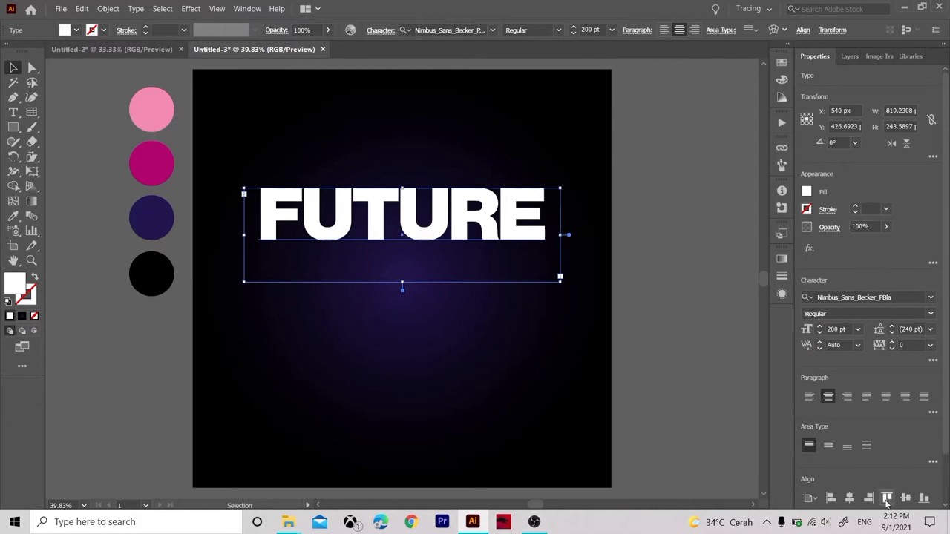
click(900, 497)
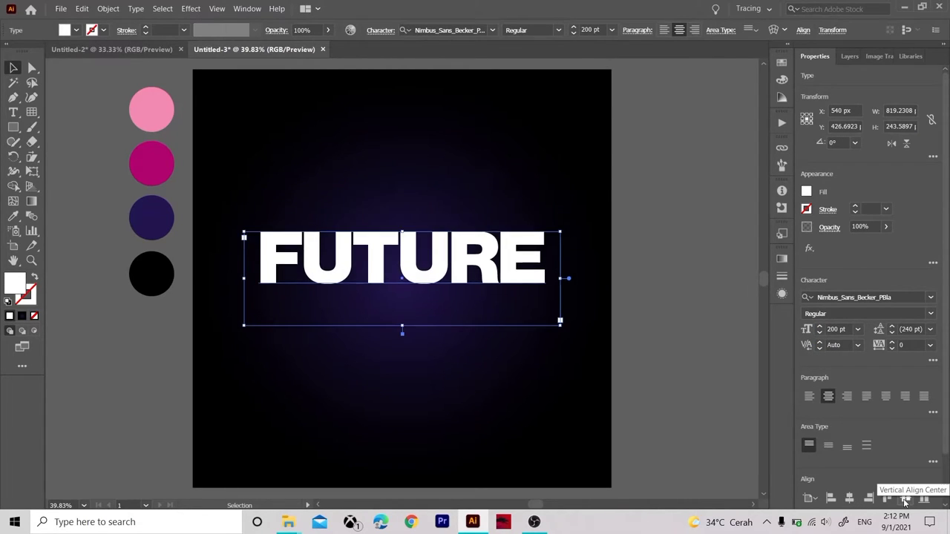
click(903, 345)
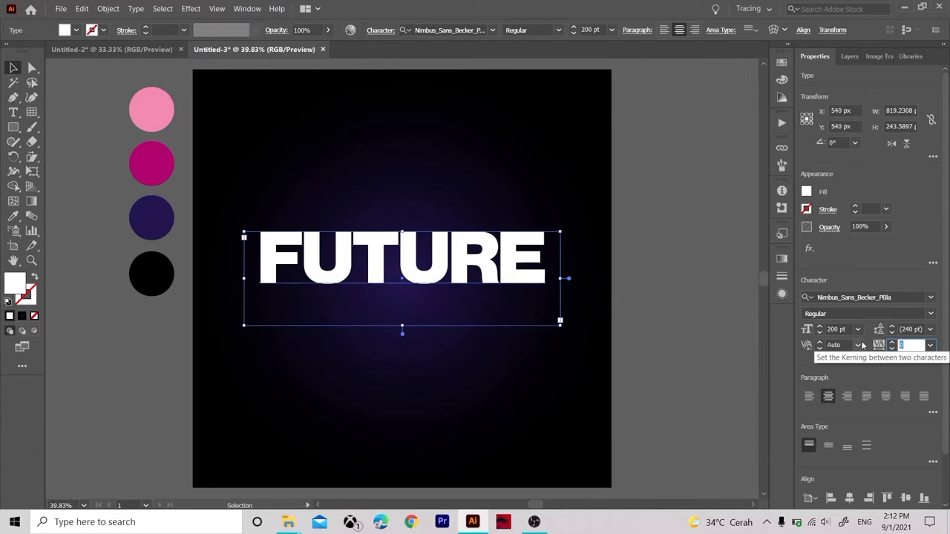
text(50)
key(Return)
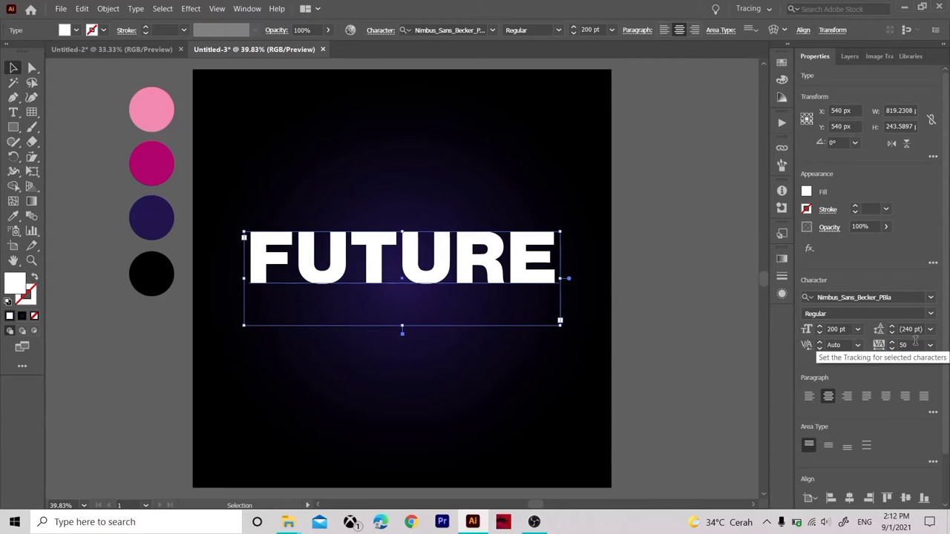
text(60)
key(Return)
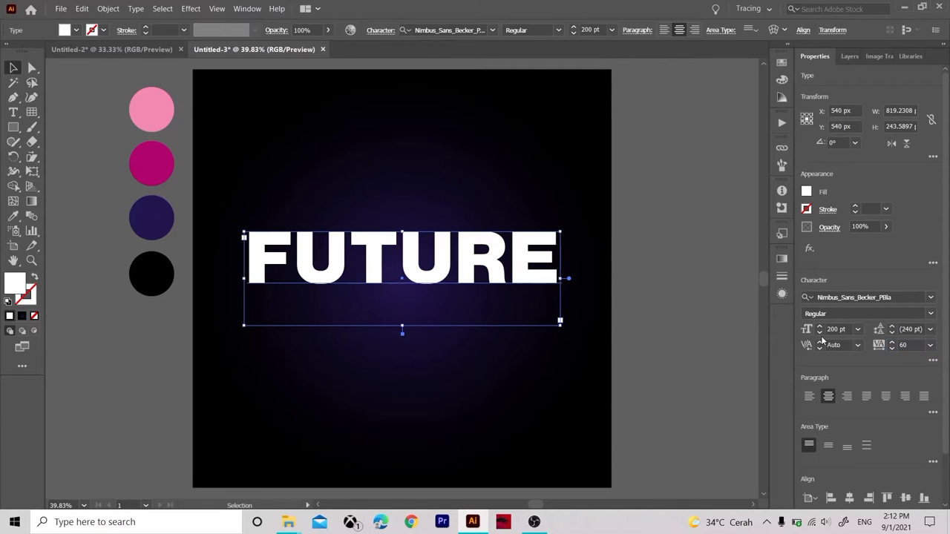
drag(402, 327, 402, 291)
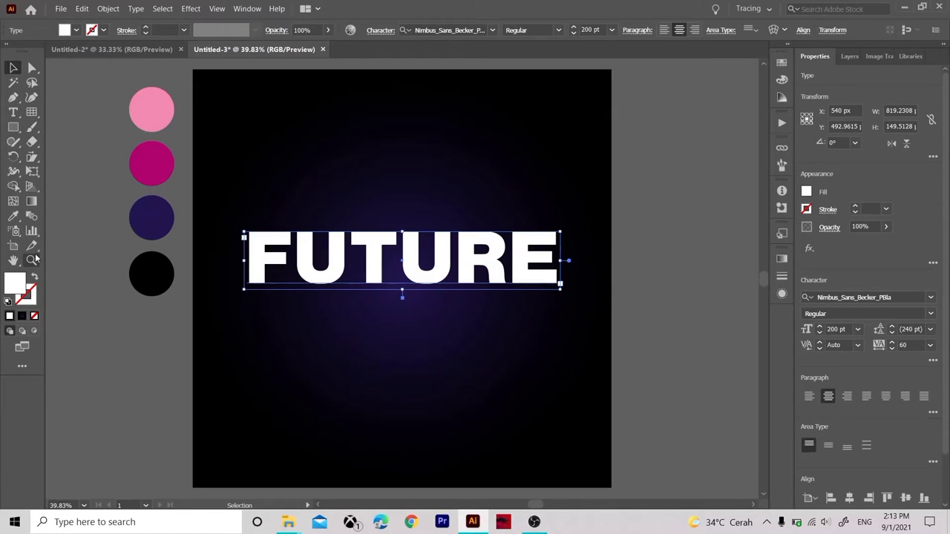
Colour FUTURE with the light pink from the palette and deselect it
click(14, 216)
click(149, 109)
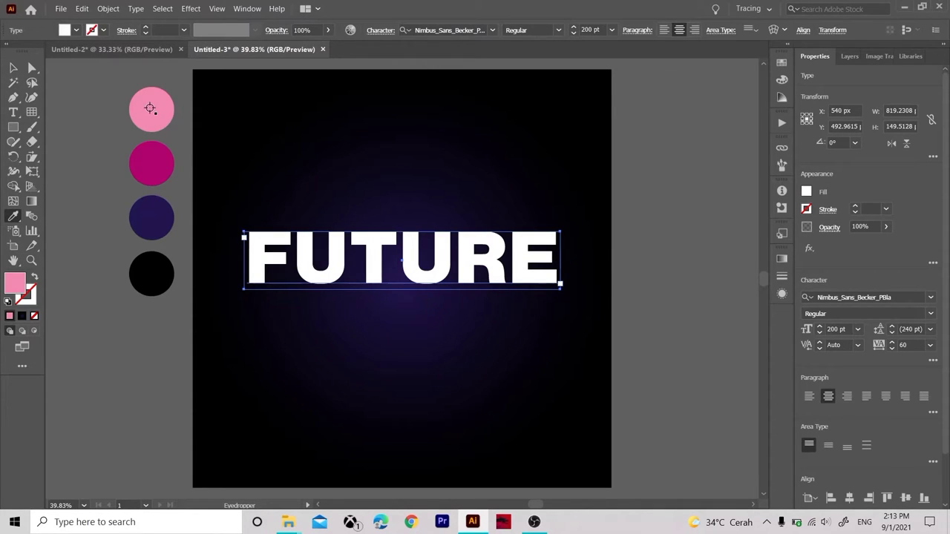
key(v)
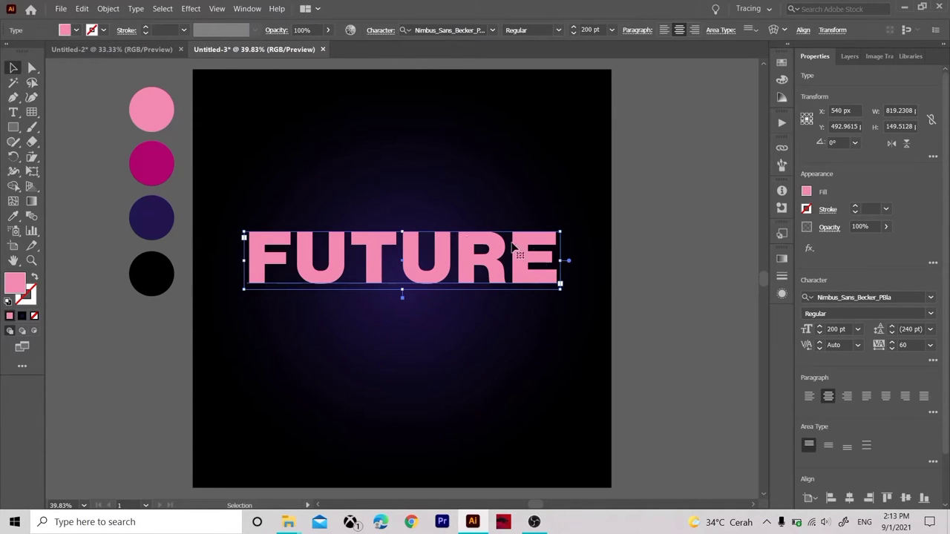
click(102, 204)
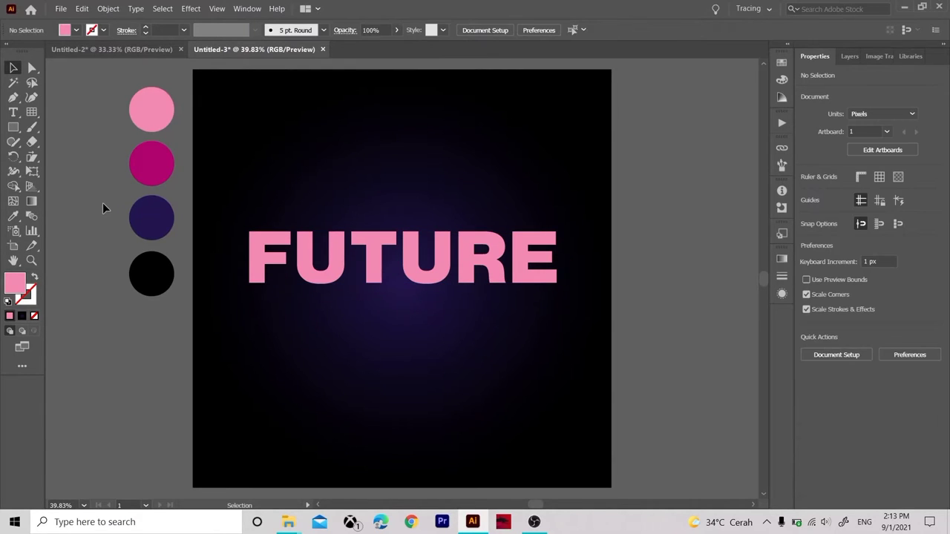
Draw a rectangular grid from the top of the artboard down to FUTURE's base, stroked at 3 pt
click(32, 115)
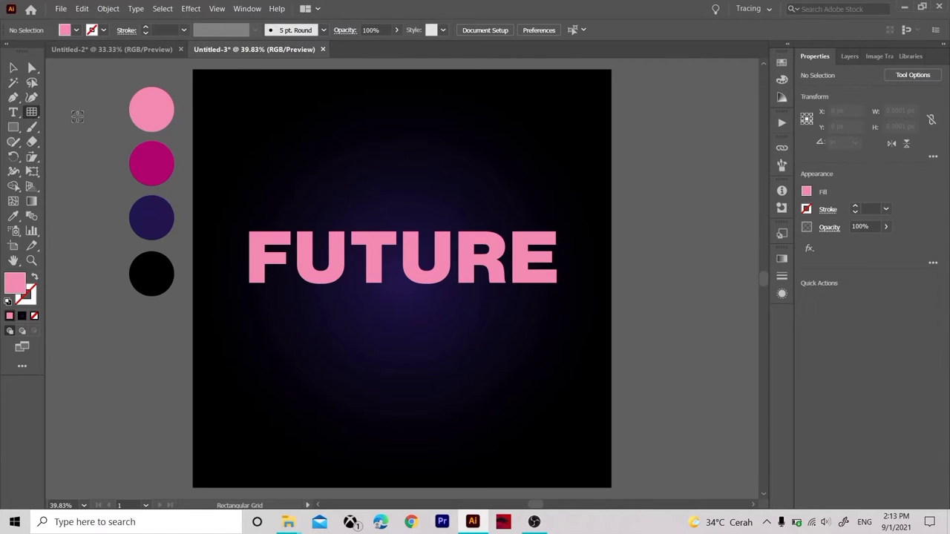
drag(232, 121, 588, 281)
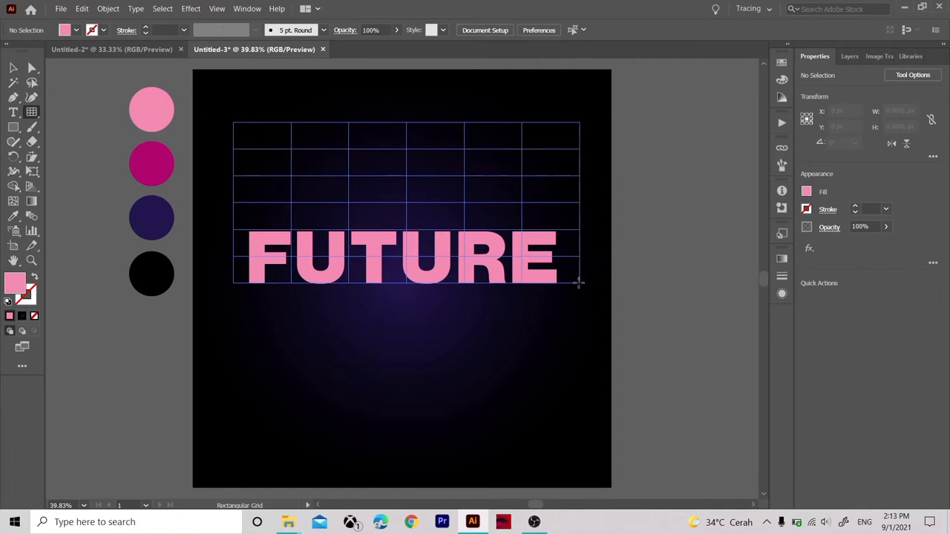
drag(587, 281, 579, 283)
key(v)
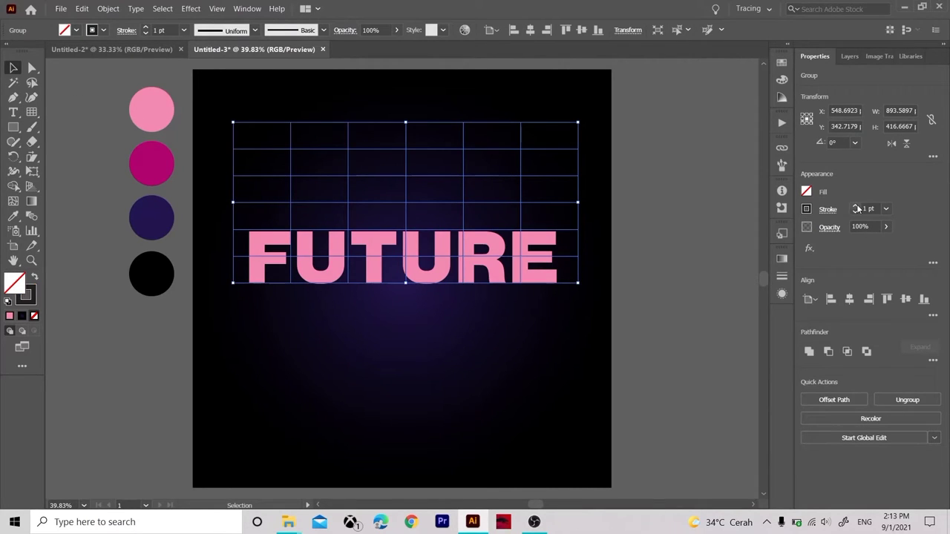
click(856, 206)
click(856, 207)
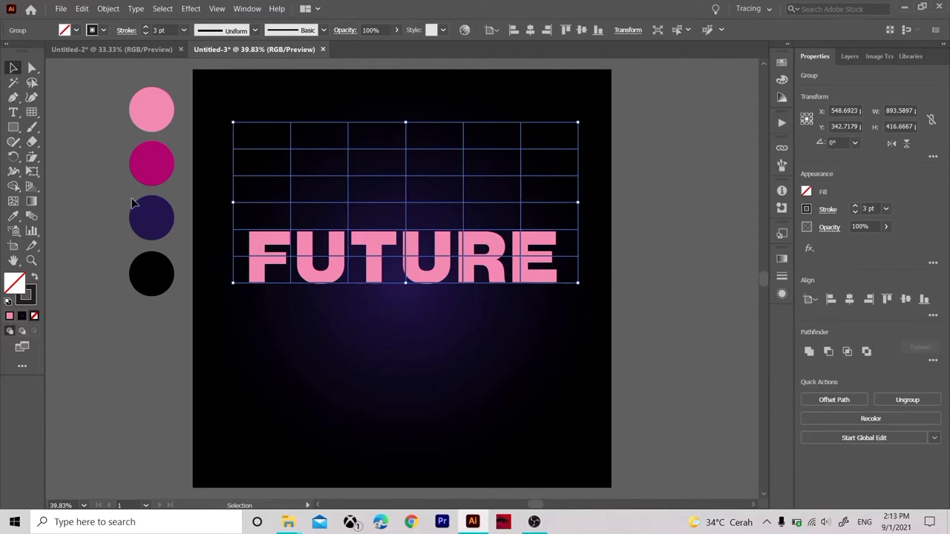
click(12, 217)
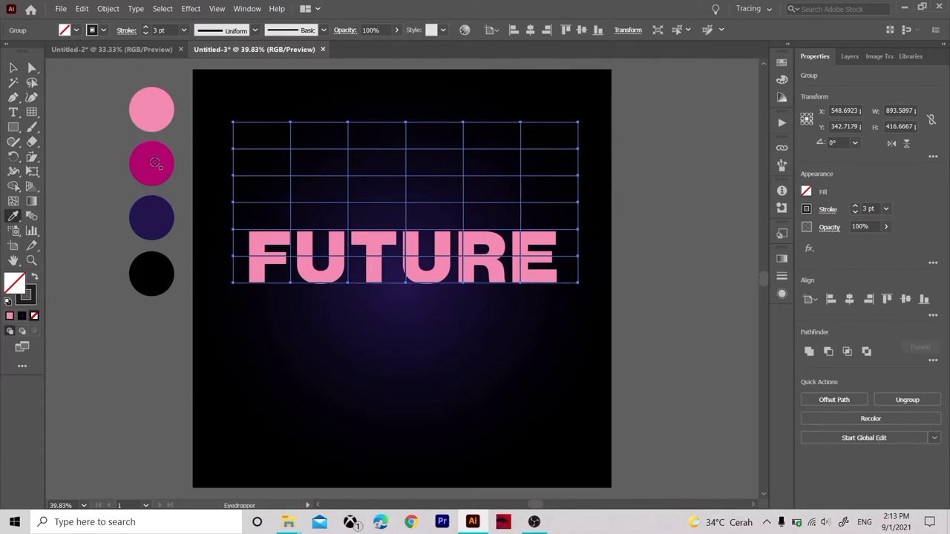
Stroke the grid lines with the palette magenta at 3 pt and deselect
click(34, 280)
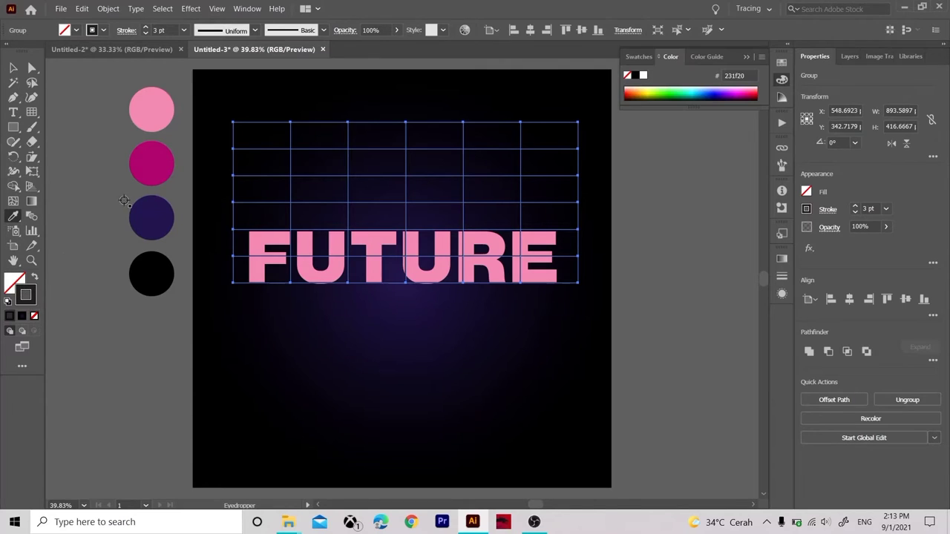
click(165, 166)
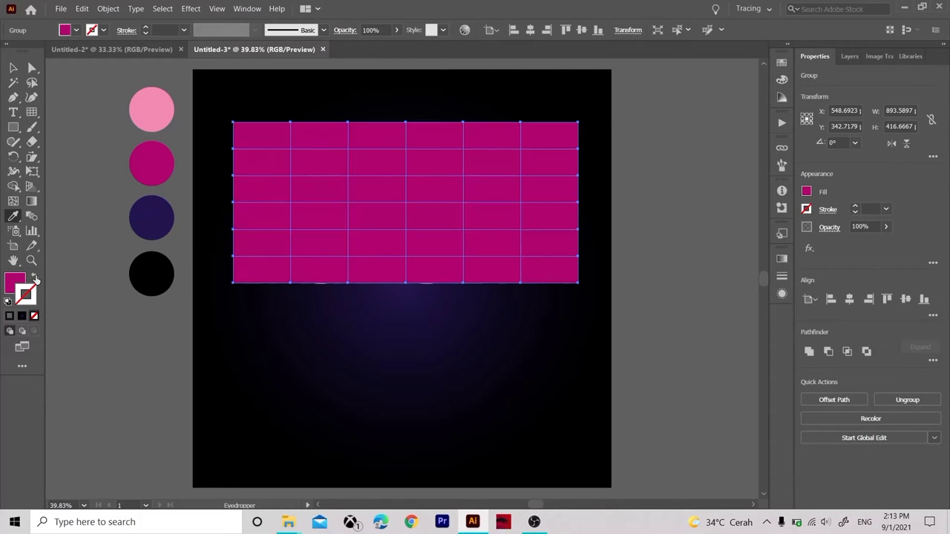
click(34, 279)
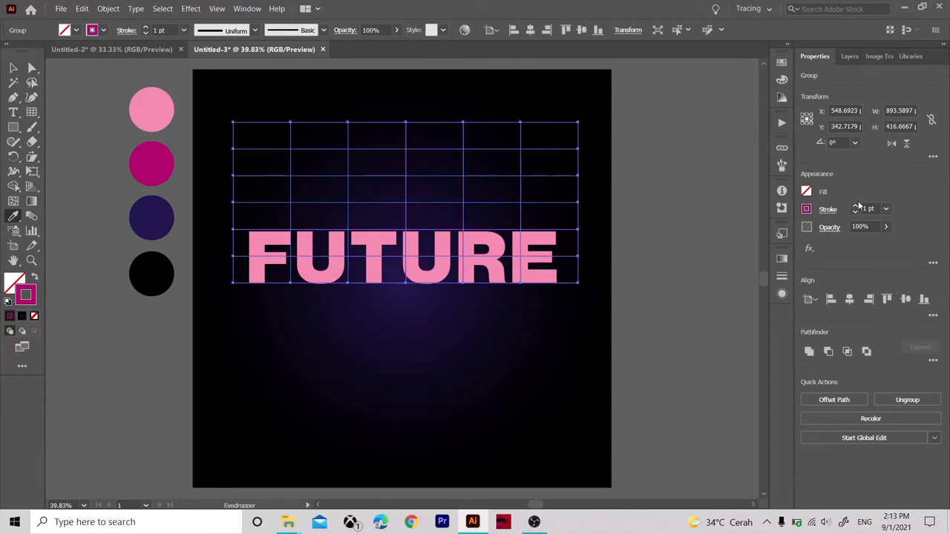
click(855, 205)
click(13, 68)
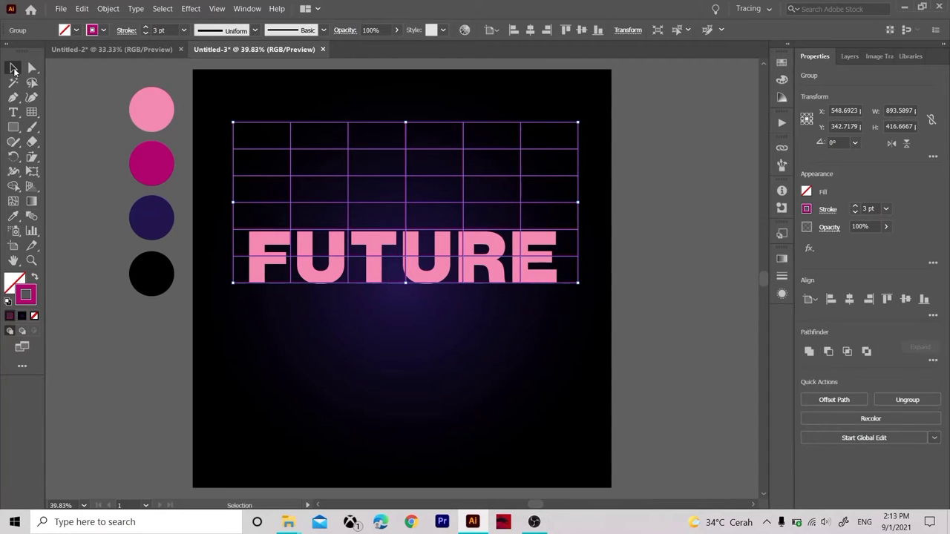
click(624, 245)
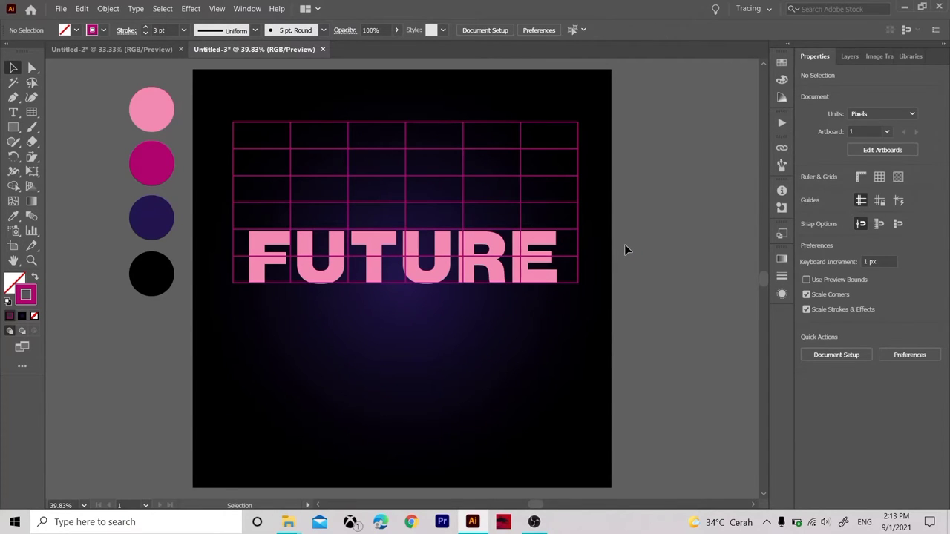
Bring FUTURE to front, then bring the grid in front so it overlays the text
click(471, 202)
click(472, 275)
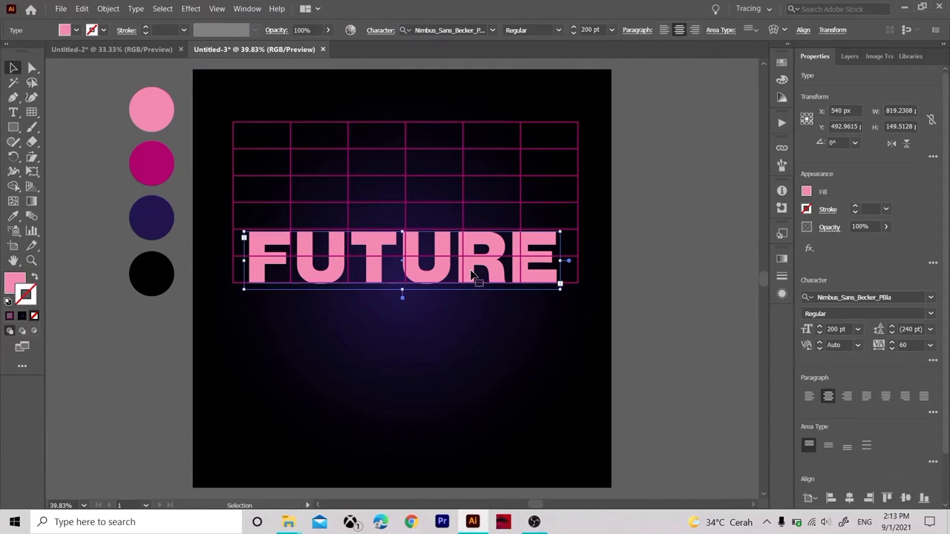
key(ctrl)
key(ctrl+shift+bracketright)
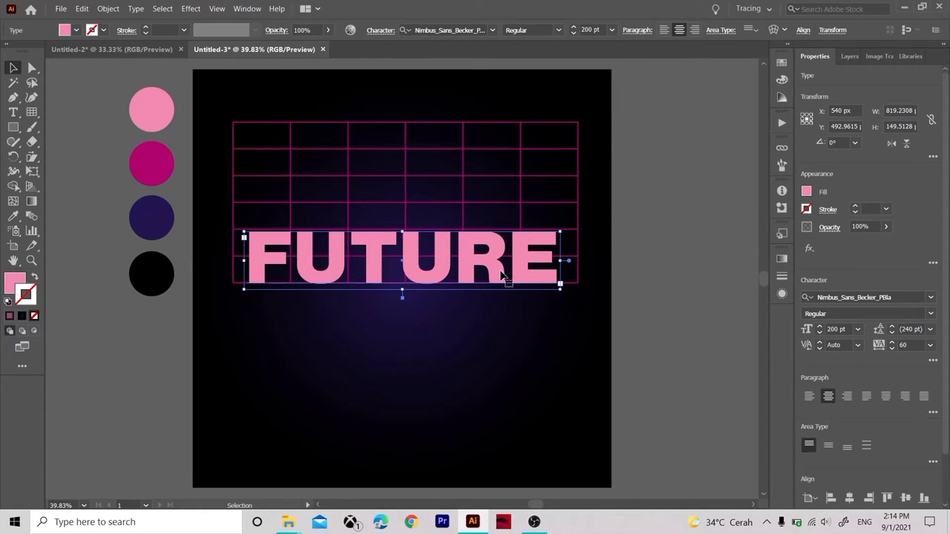
click(348, 189)
key(ctrl+shift+bracketright)
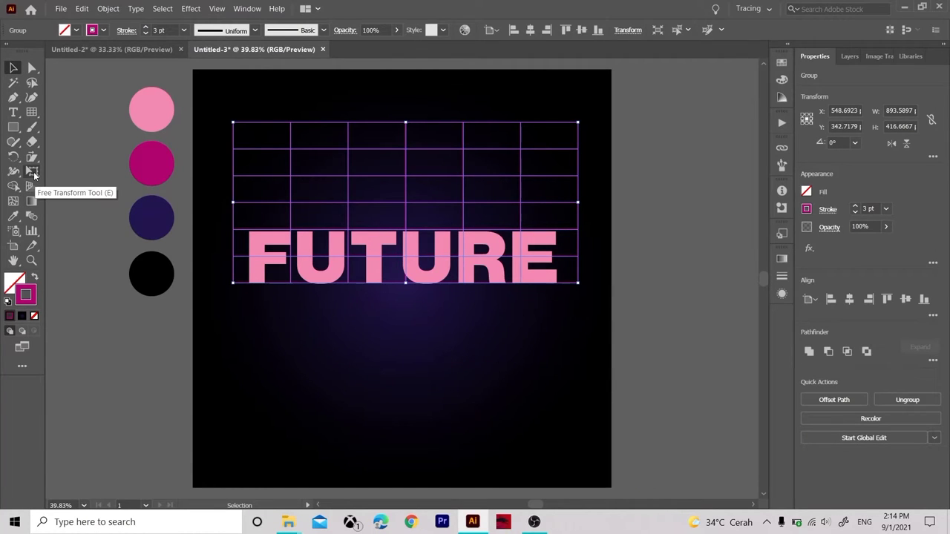
Perspective-distort the grid so its lines converge toward the bottom
click(34, 175)
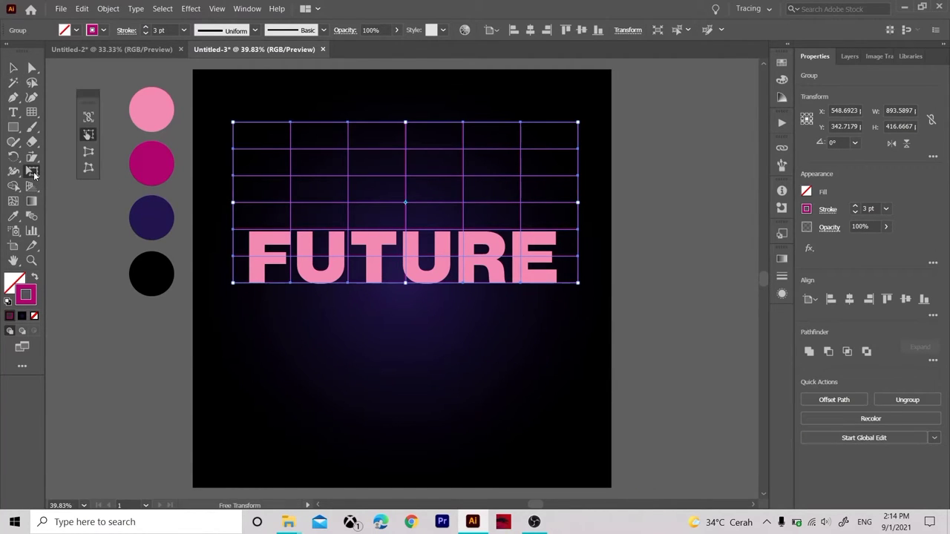
click(91, 154)
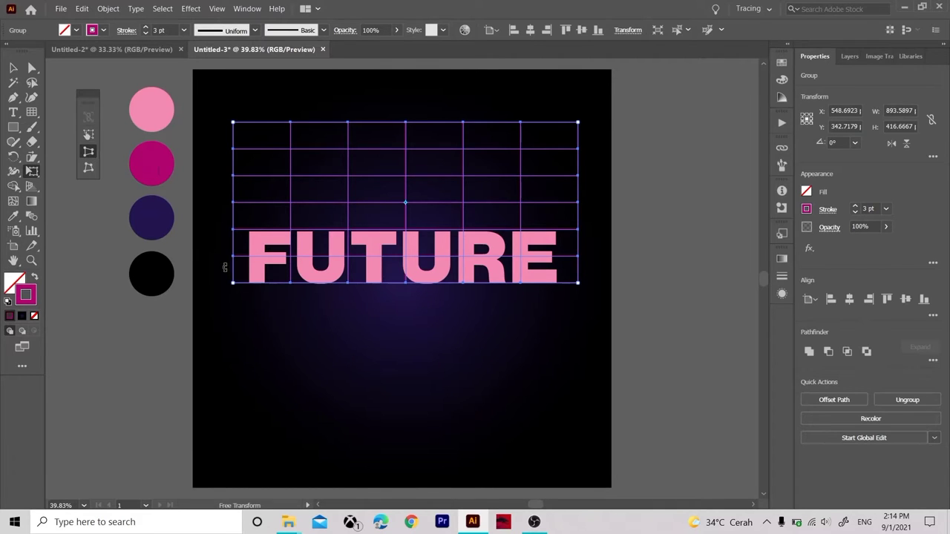
drag(233, 283, 295, 292)
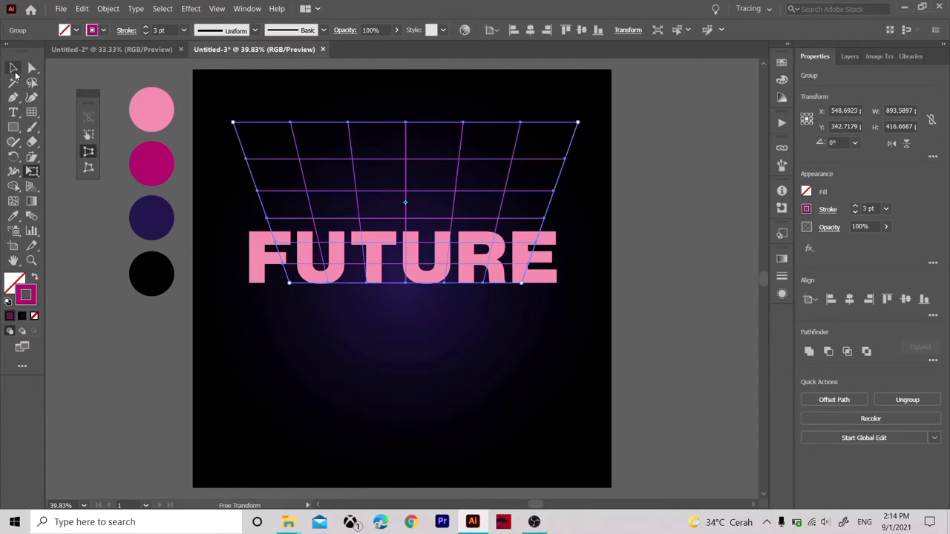
click(13, 68)
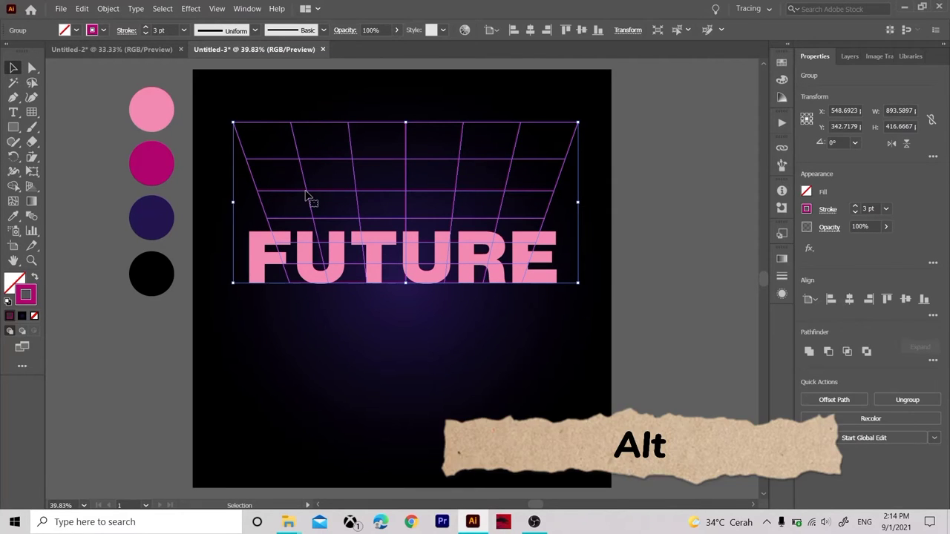
Place a flipped copy of the tapered grid below FUTURE, centred horizontally
drag(308, 194, 309, 364)
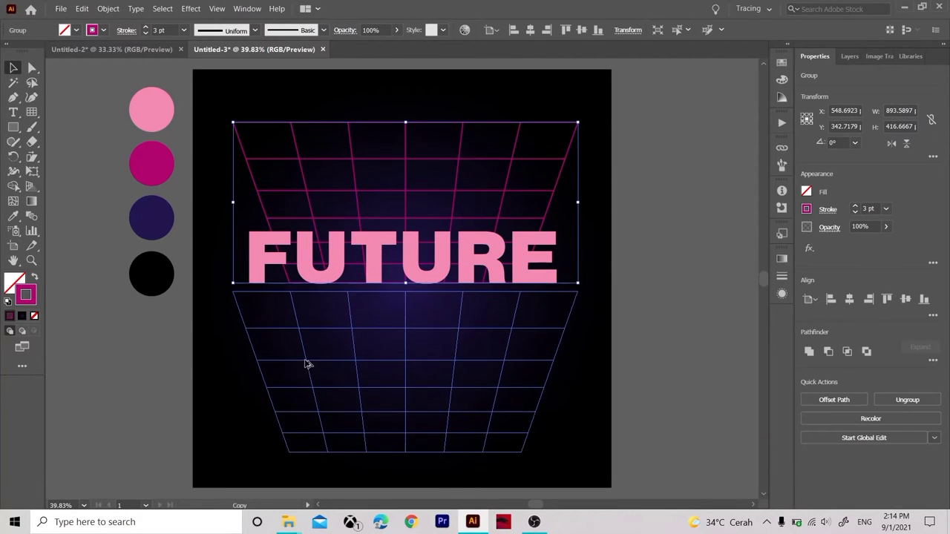
click(905, 148)
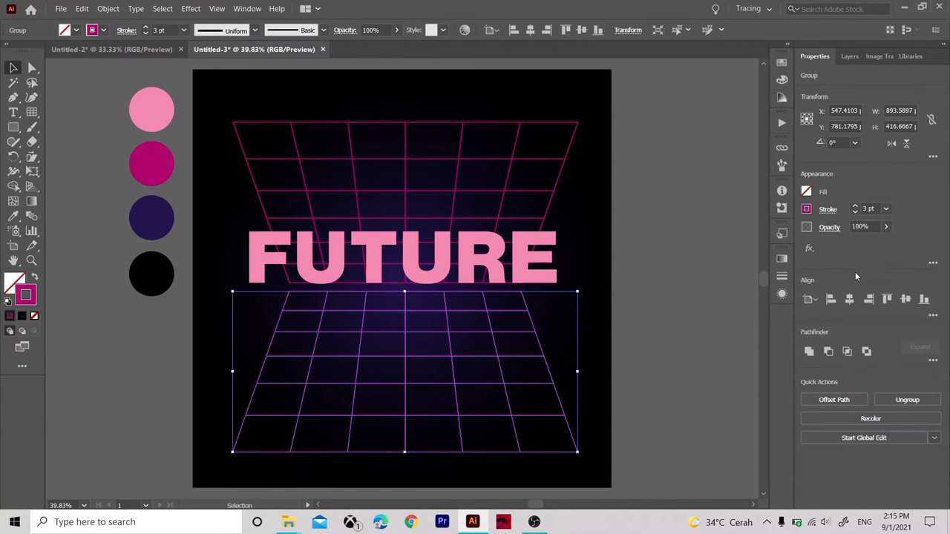
click(850, 300)
key(Up)
key(Up)
key(Up)
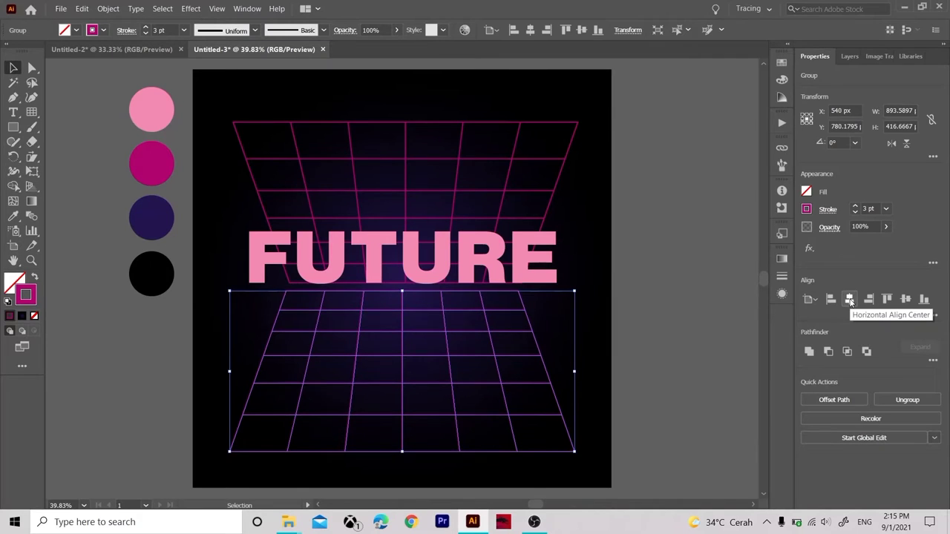
key(Up)
key(Up)
key(Up)
key(Up)
key(Up)
key(Up)
key(Up)
key(Up)
key(Up)
key(Up)
key(Up)
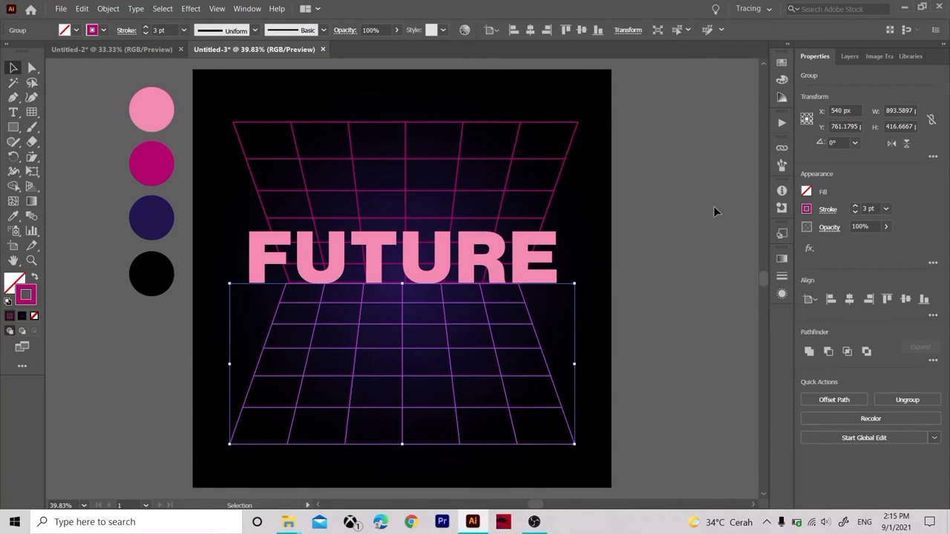
Align both grids to each other and the artboard's horizontal centre
shift+click(556, 193)
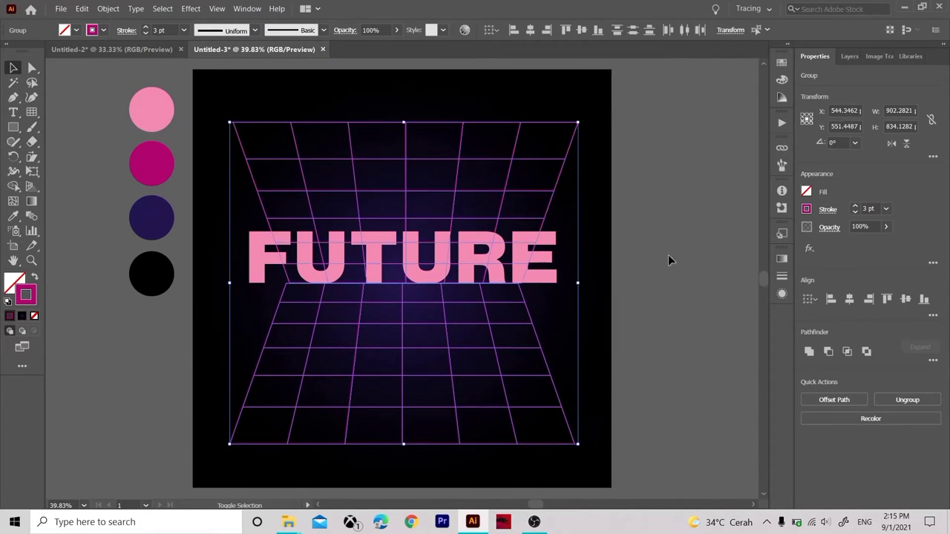
click(850, 300)
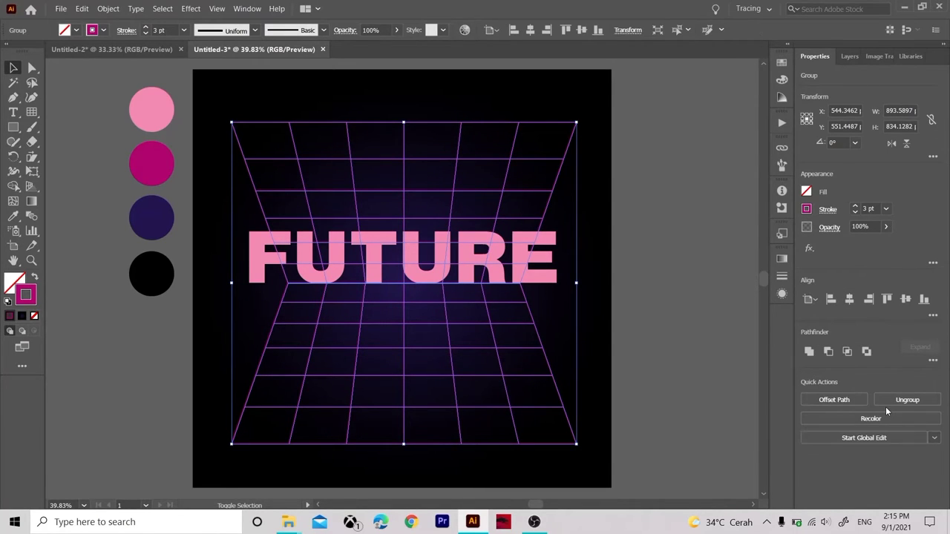
click(848, 304)
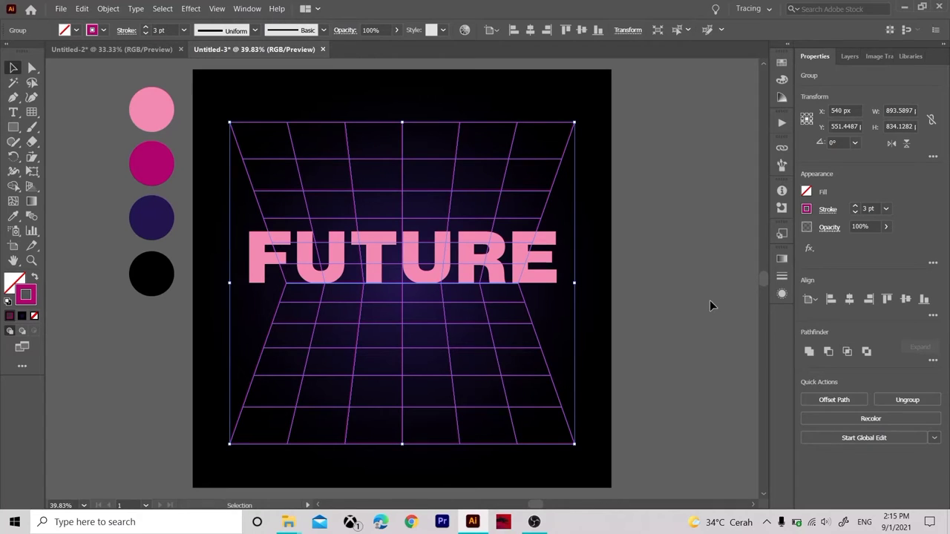
click(677, 278)
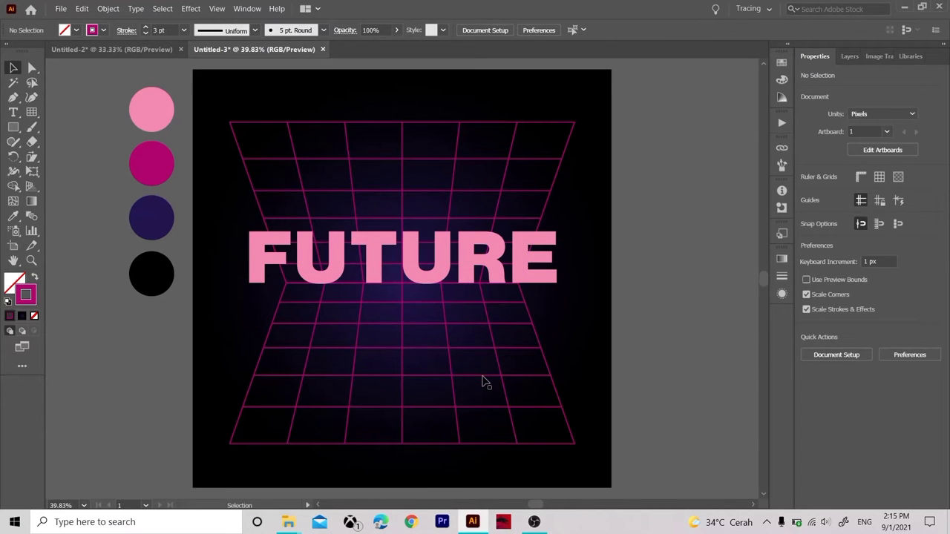
Shrink the grid group to about 764 × 677 px, centre it, and raise FUTURE slightly
click(443, 414)
drag(402, 446, 542, 386)
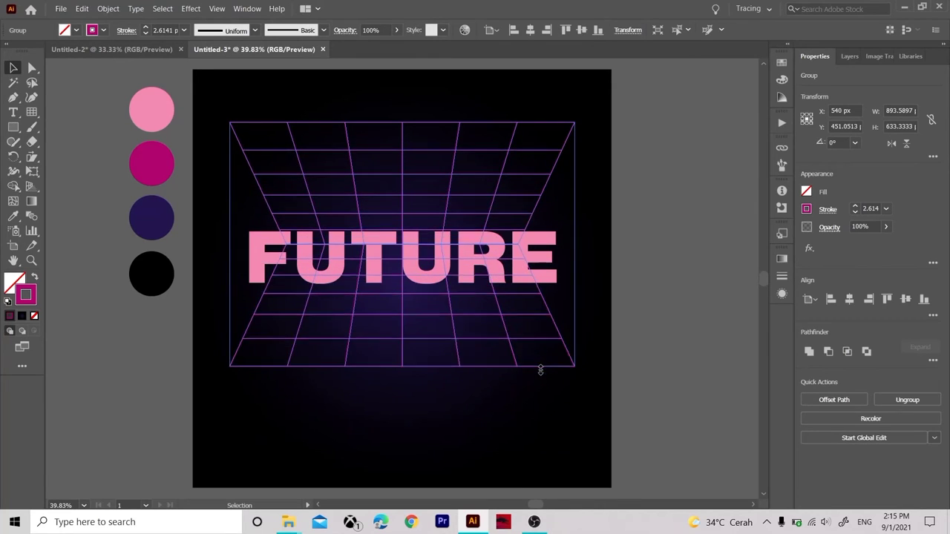
drag(576, 255, 525, 253)
click(850, 299)
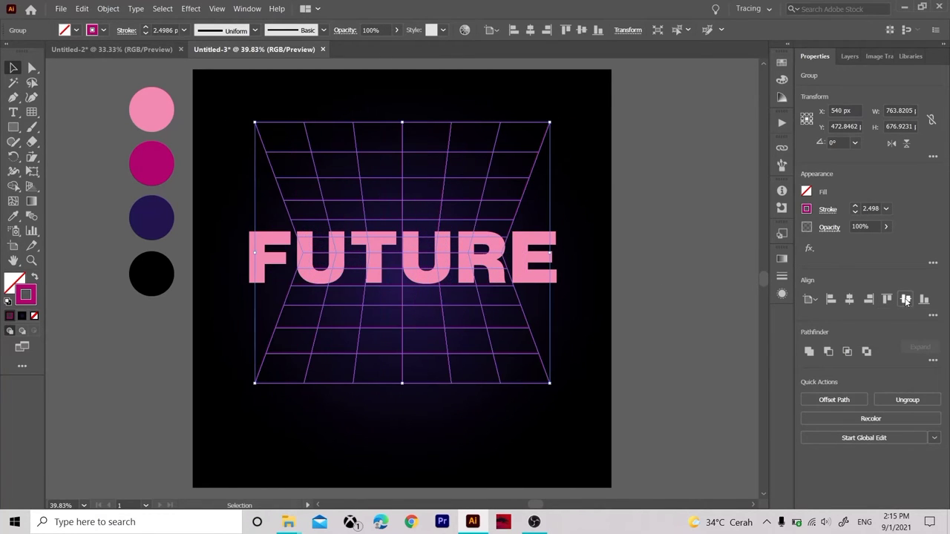
click(906, 299)
click(637, 267)
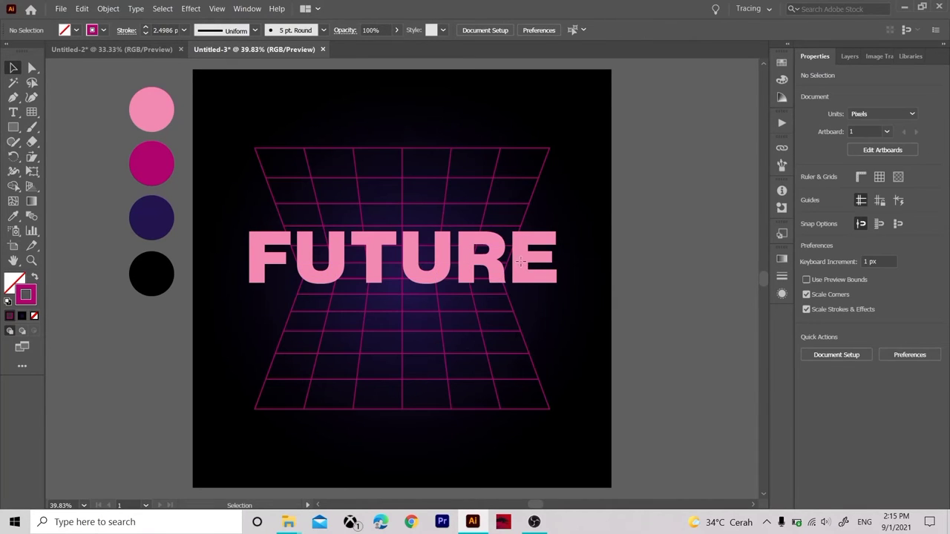
click(522, 265)
key(Up)
key(Up)
key(Up)
key(Up)
key(Up)
key(Up)
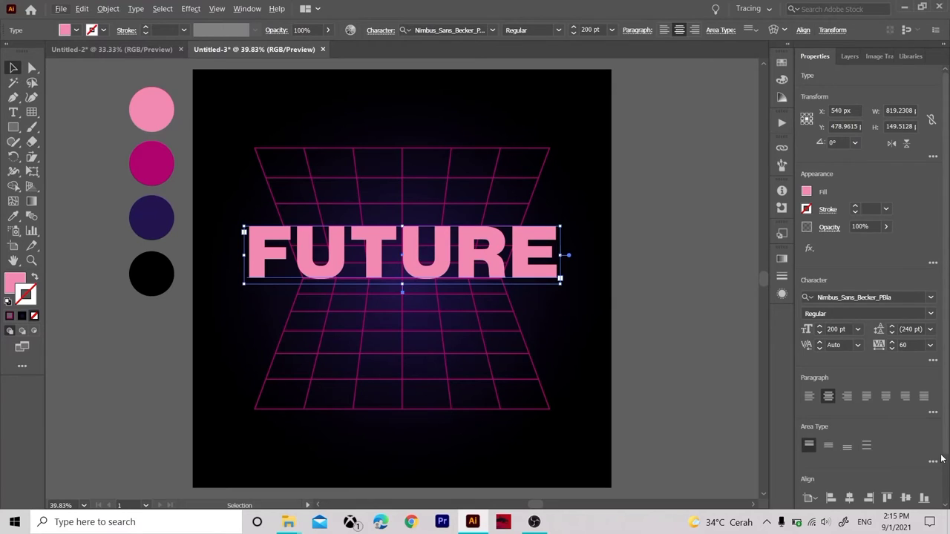
Convert FUTURE to outlines and drop a duplicate just below it
scroll(947, 475, down, 5)
click(854, 496)
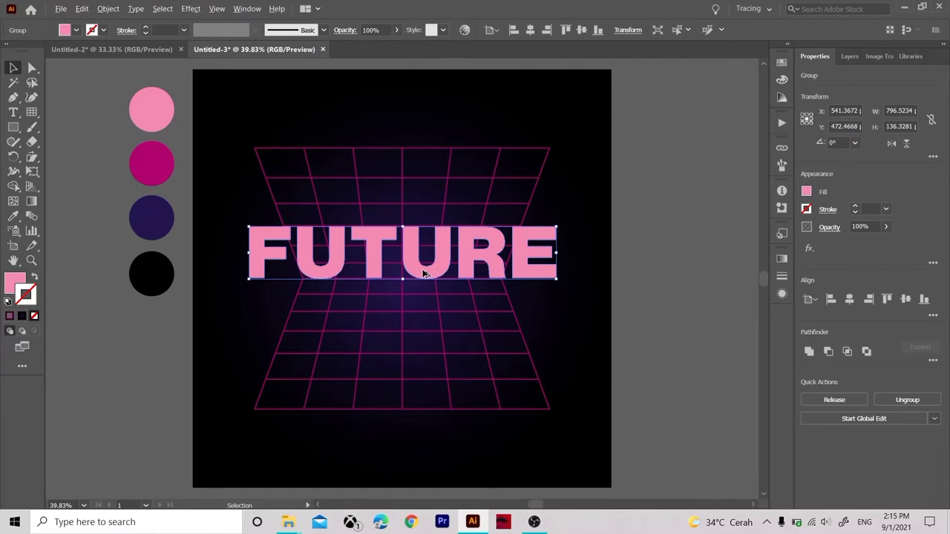
drag(423, 271, 426, 324)
drag(424, 339, 425, 340)
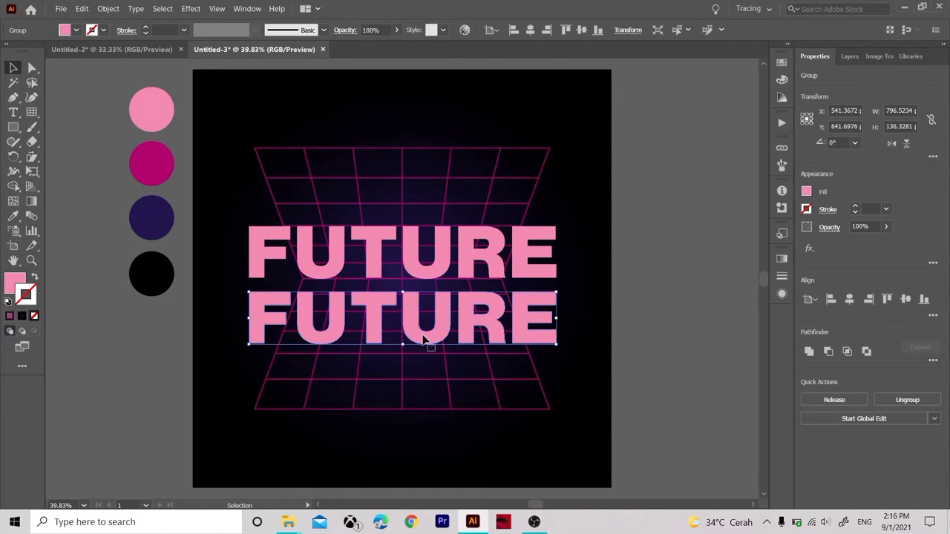
Scale the copy to about 528 × 90 px, centre it, and tuck it behind the original
drag(555, 318, 453, 324)
click(850, 299)
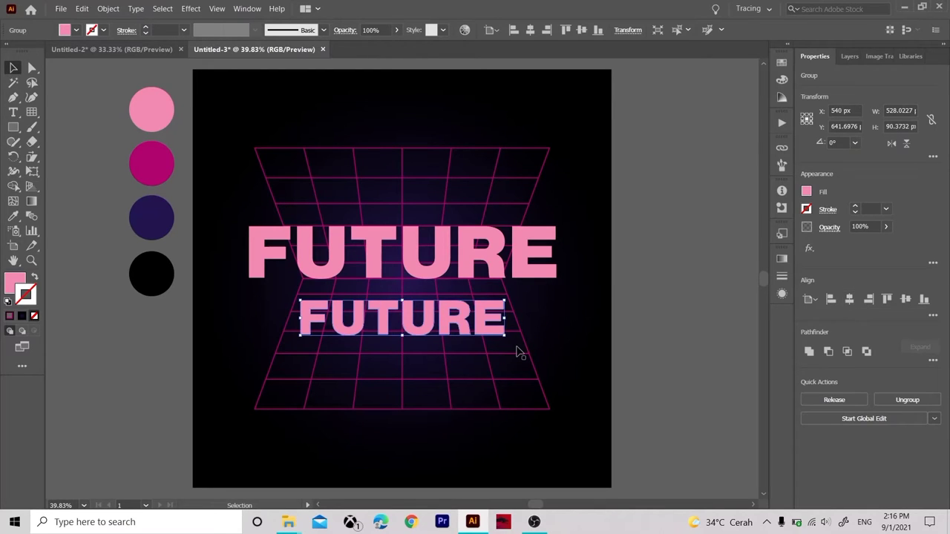
key(Up)
key(Up)
key(Up)
key(Up)
key(Up)
key(Up)
key(Up)
key(Up)
key(Up)
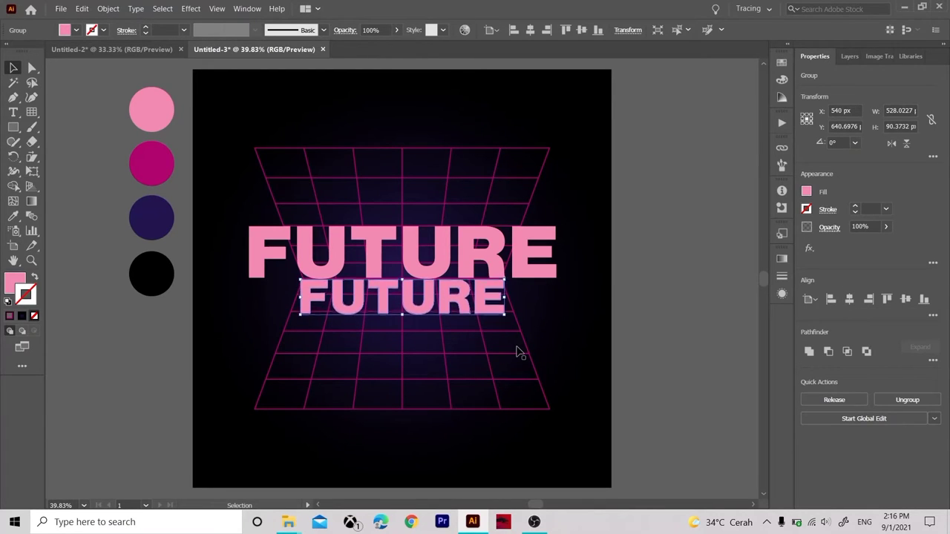
key(Up)
key(Up)
key(Up)
key(Up)
key(Up)
key(Up)
key(Up)
key(Up)
key(Up)
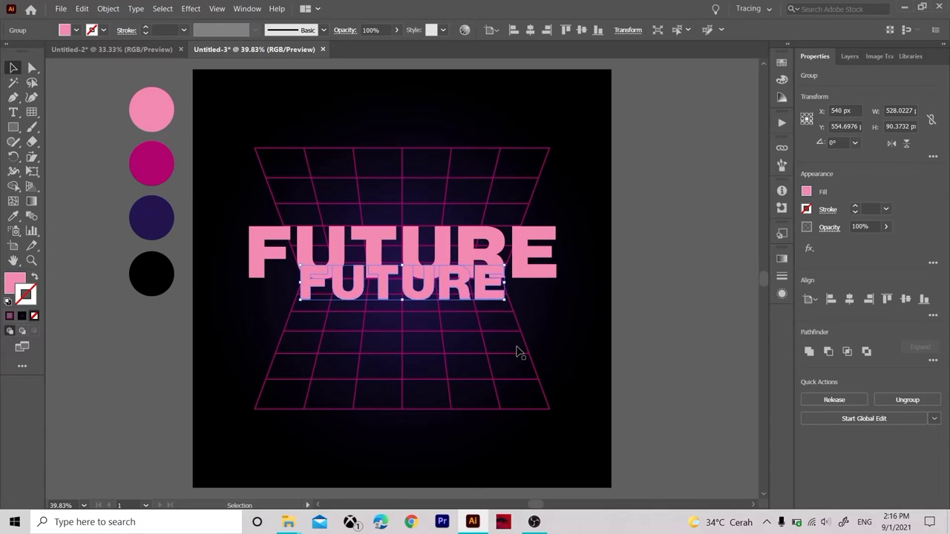
key(Up)
key(Up)
key(ctrl+bracketleft)
click(530, 263)
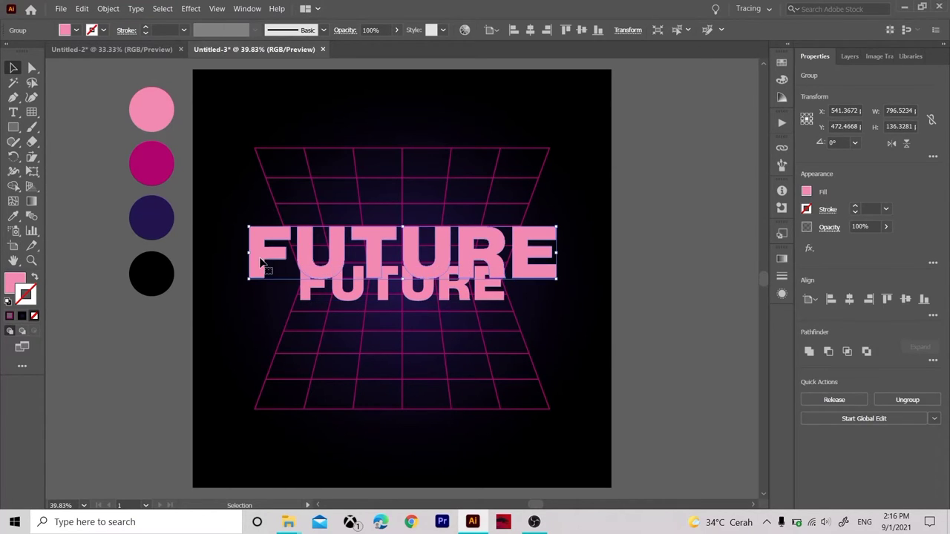
Give both FUTURE copies a 2 pt black stroke
shift+click(343, 299)
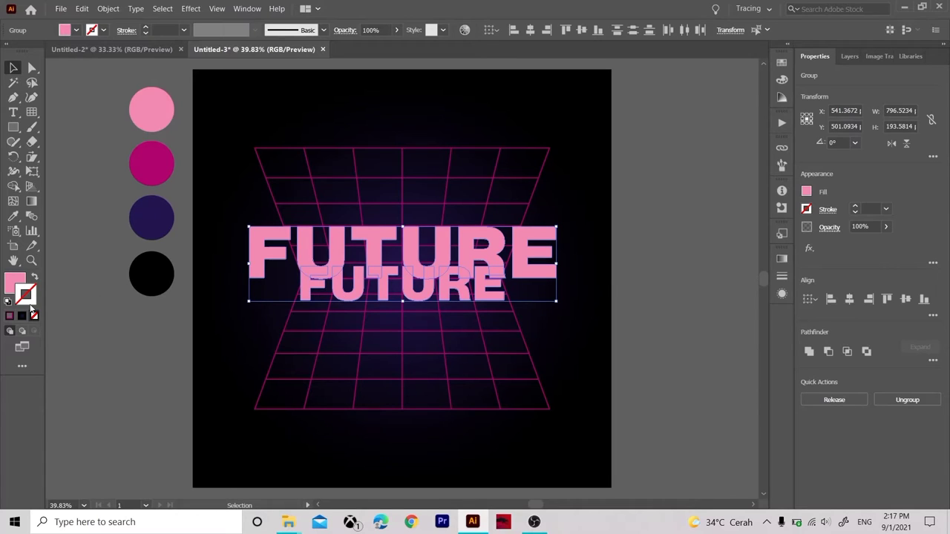
click(807, 211)
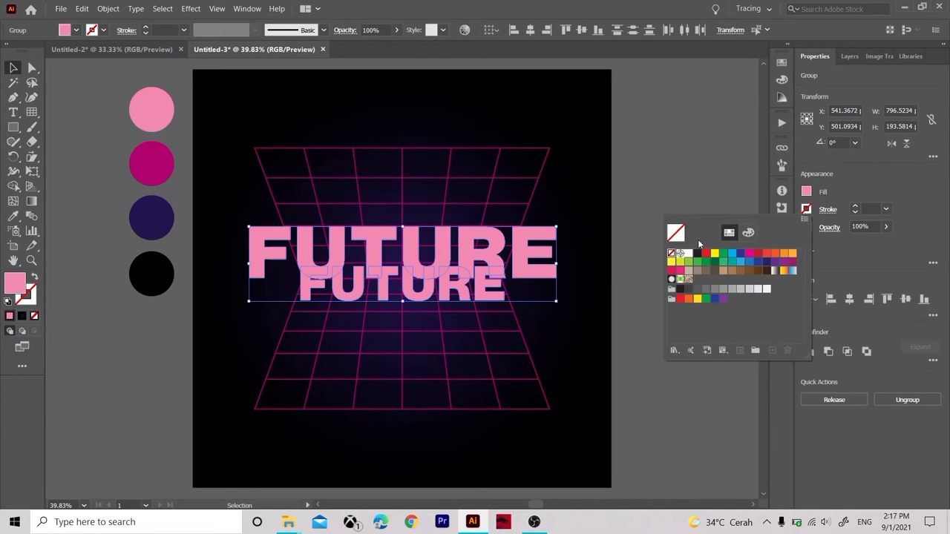
click(698, 254)
key(Escape)
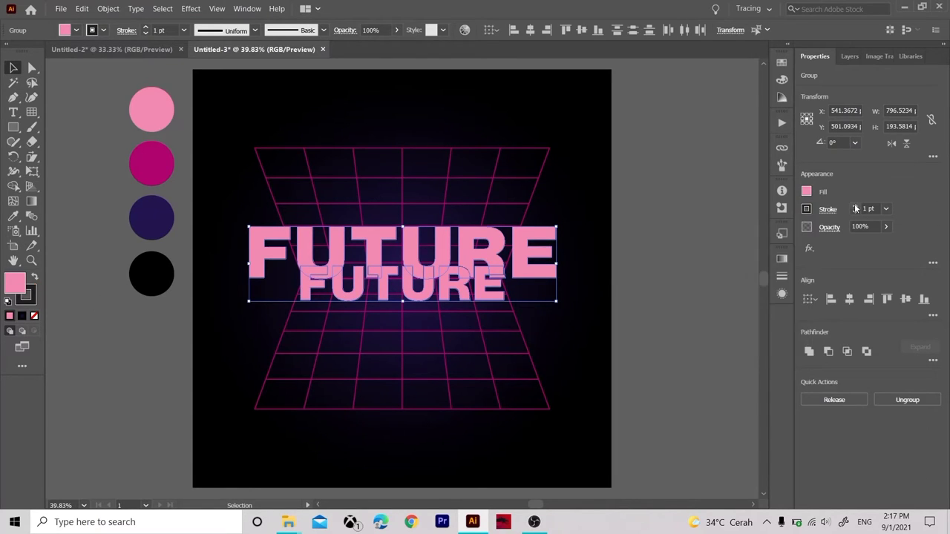
click(856, 208)
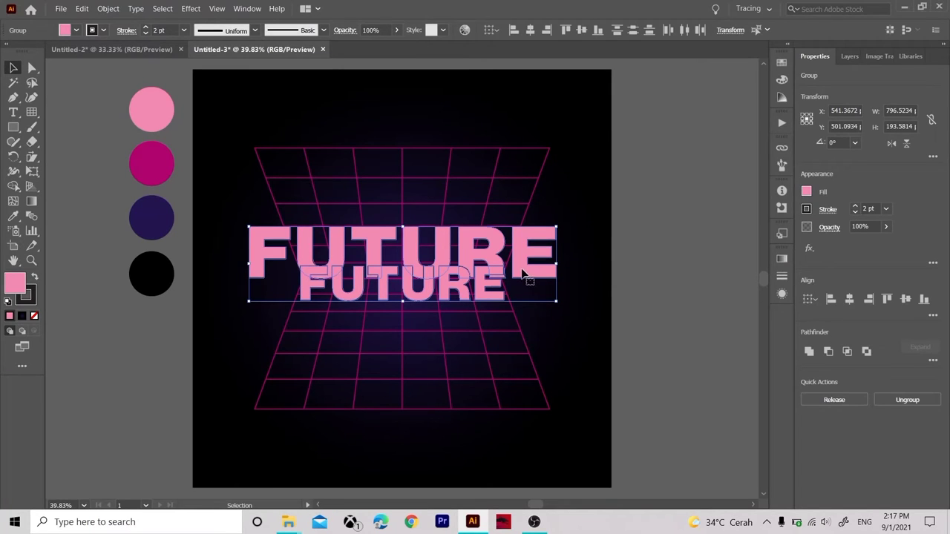
Set Blend Options to 10 specified steps with both FUTURE copies selected
click(628, 280)
click(536, 268)
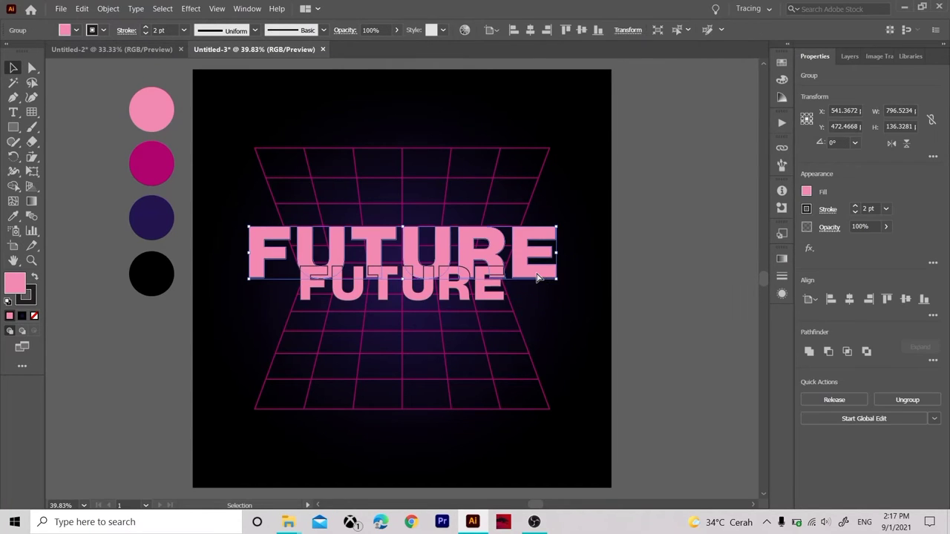
shift+click(485, 301)
click(108, 8)
mouse_move(120, 301)
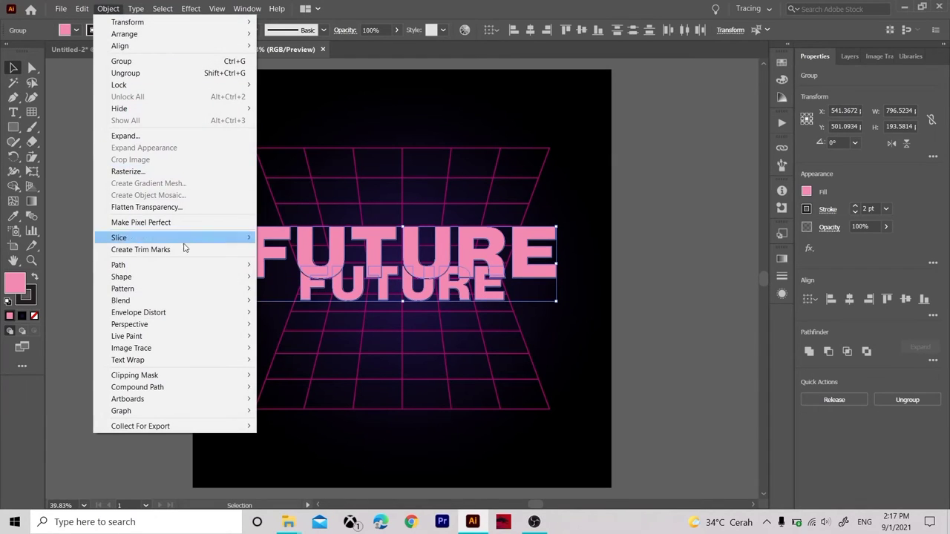
click(273, 330)
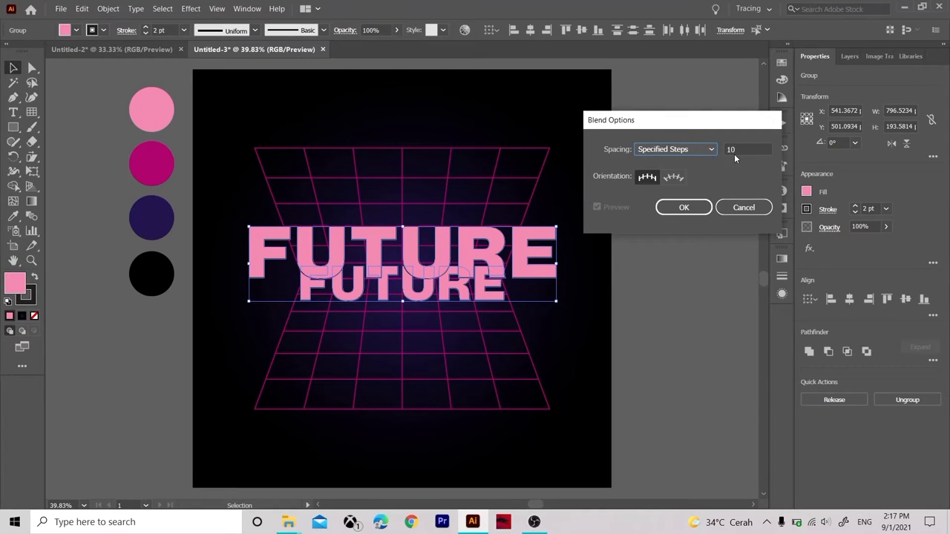
click(684, 208)
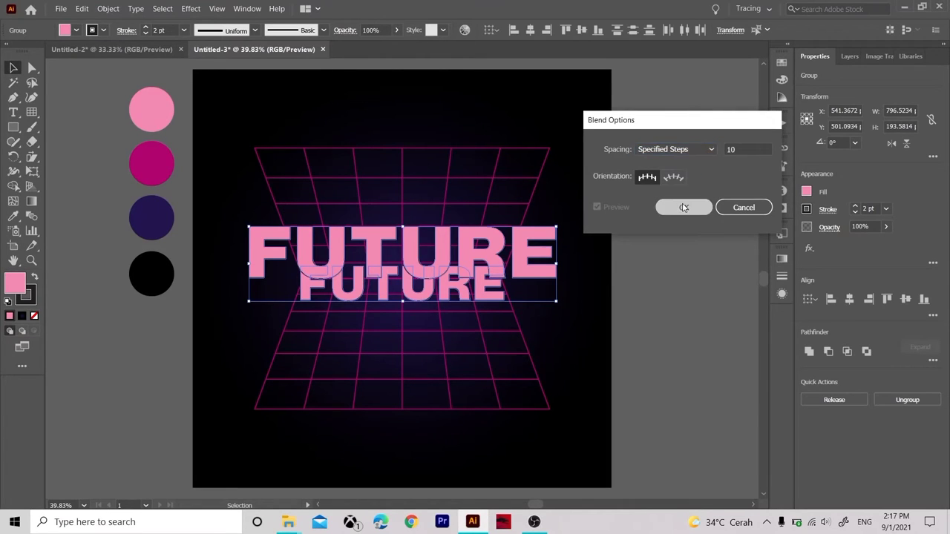
Make the 10-step blend between the FUTURE copies and centre it vertically
click(107, 8)
mouse_move(120, 301)
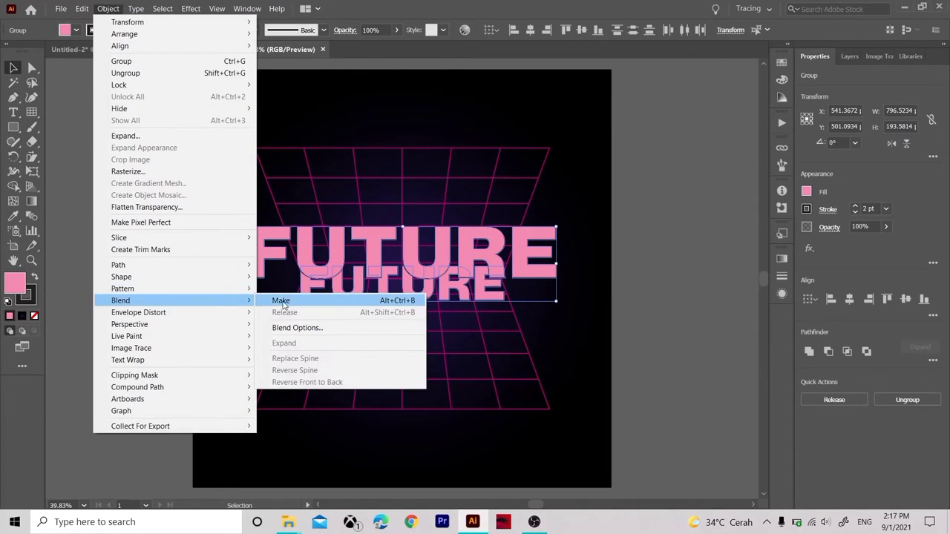
click(281, 301)
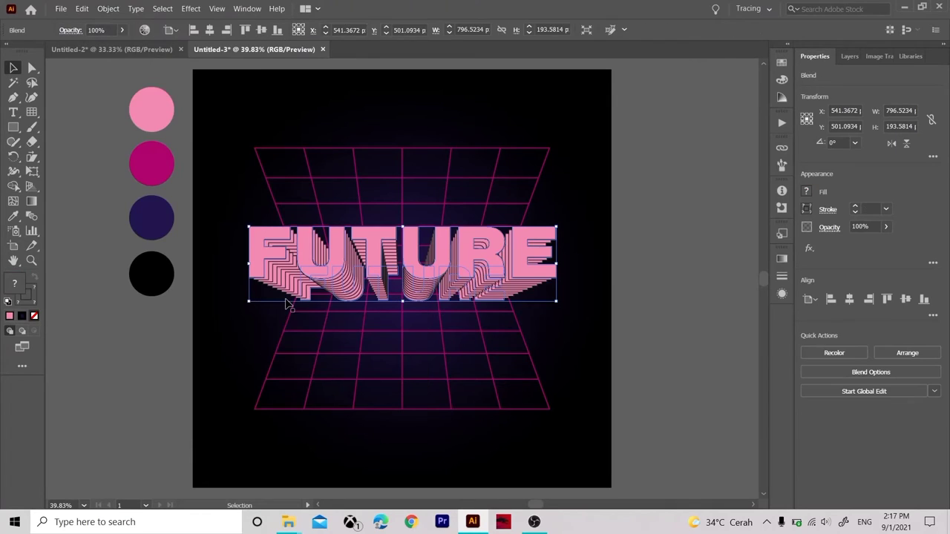
click(649, 298)
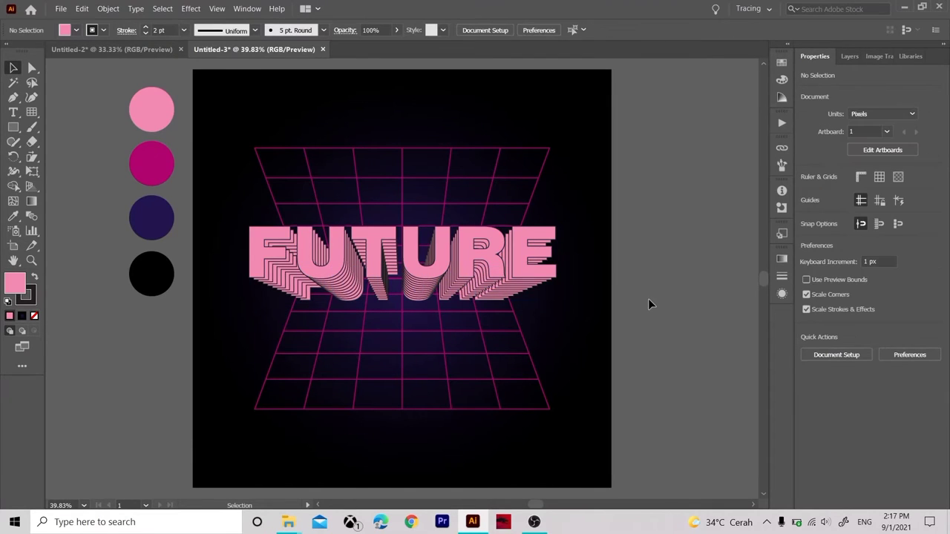
click(482, 261)
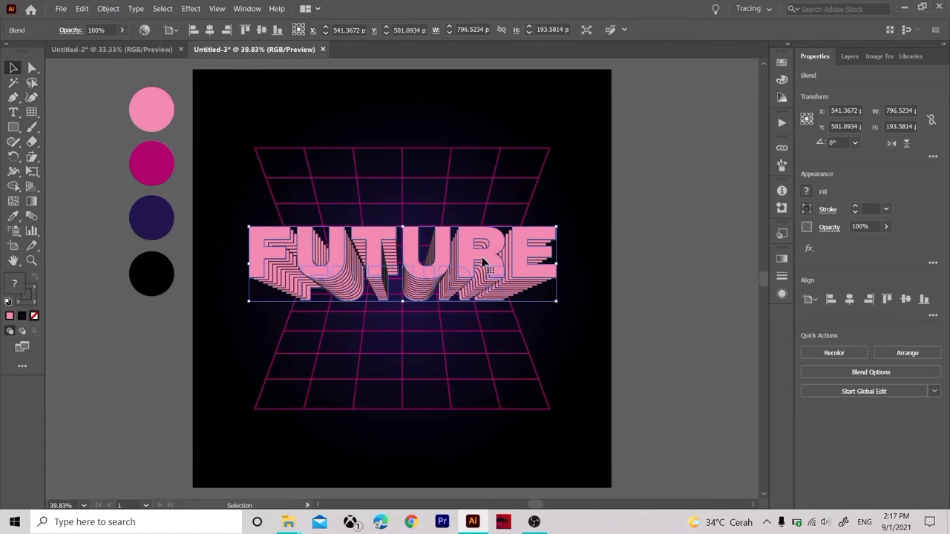
click(906, 299)
click(674, 258)
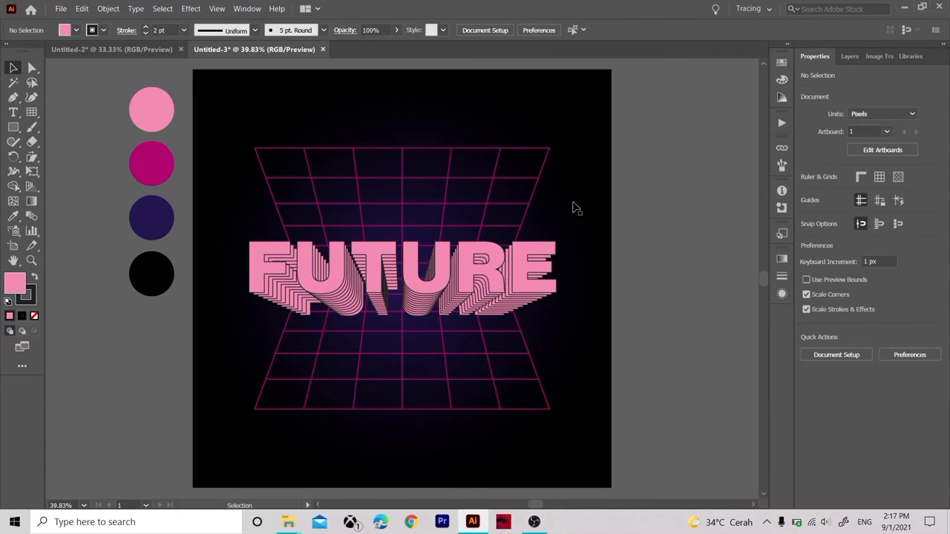
Resize the perspective grid to about 763 × 607 px and centre it on the artboard
click(465, 148)
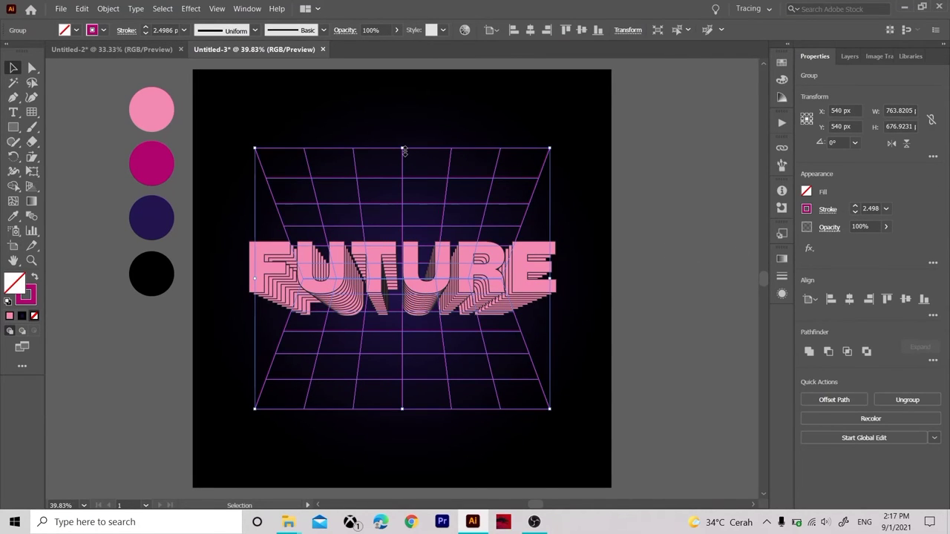
drag(403, 149, 404, 176)
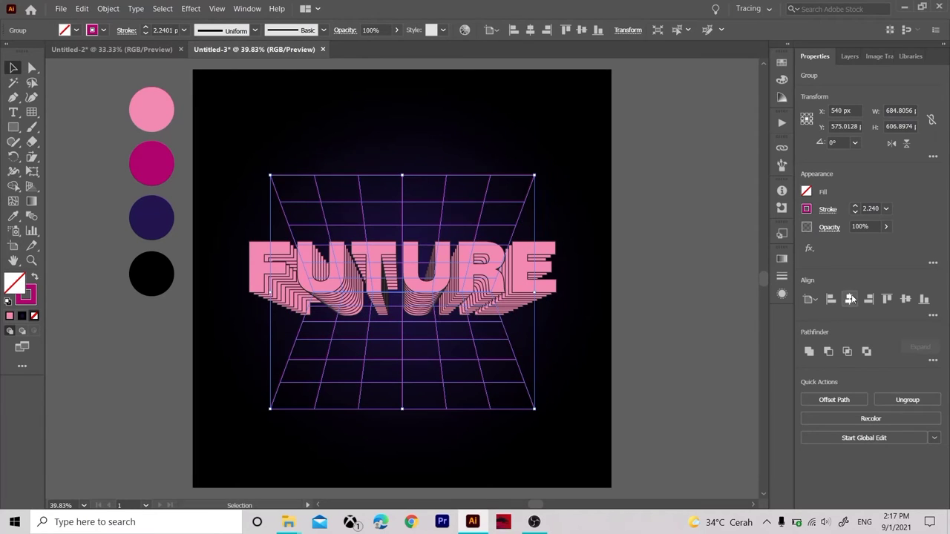
click(906, 299)
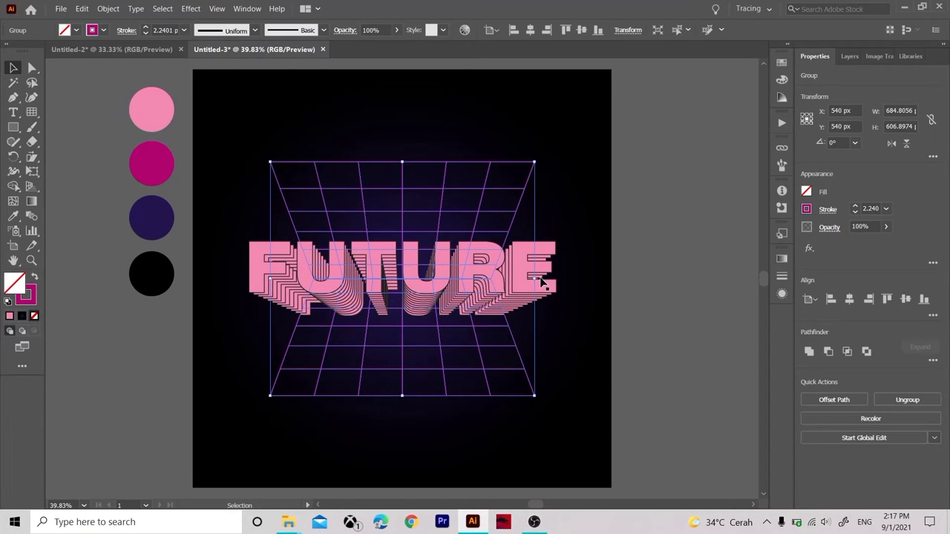
drag(534, 281, 565, 281)
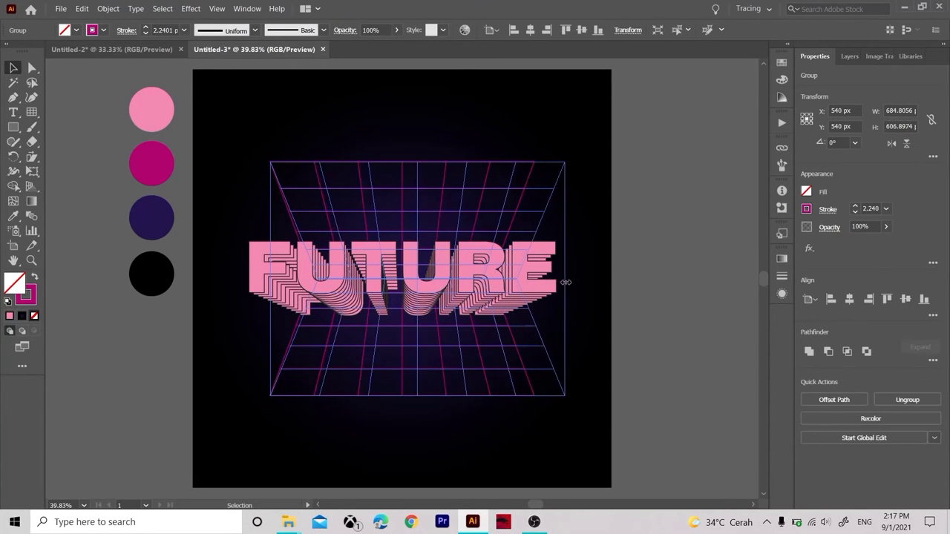
click(850, 299)
click(678, 308)
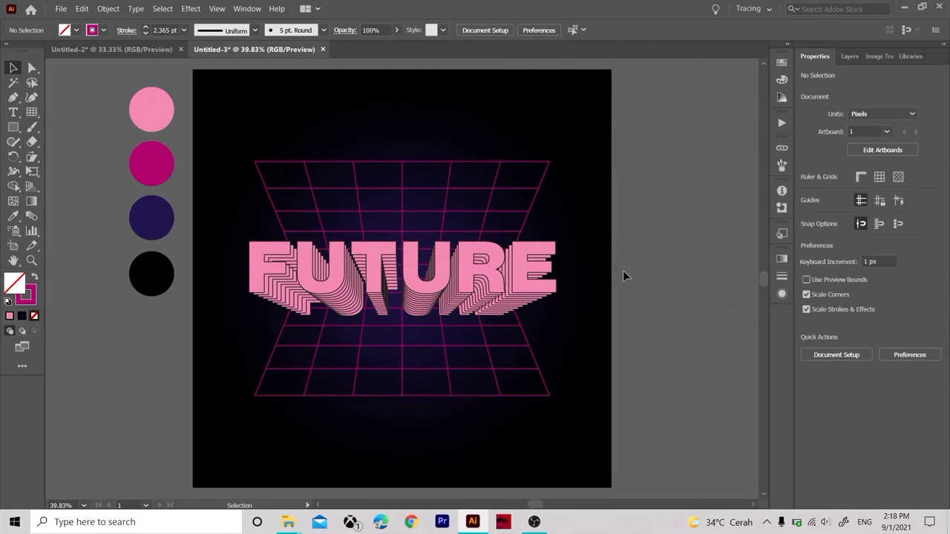
Draw an area text box above the grid with a 30 pt font size
key(t)
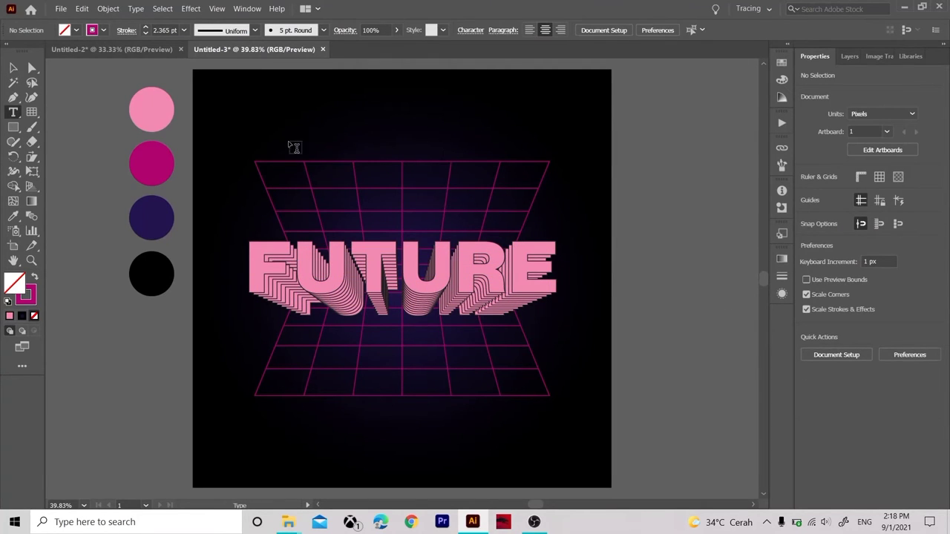
drag(253, 136, 546, 159)
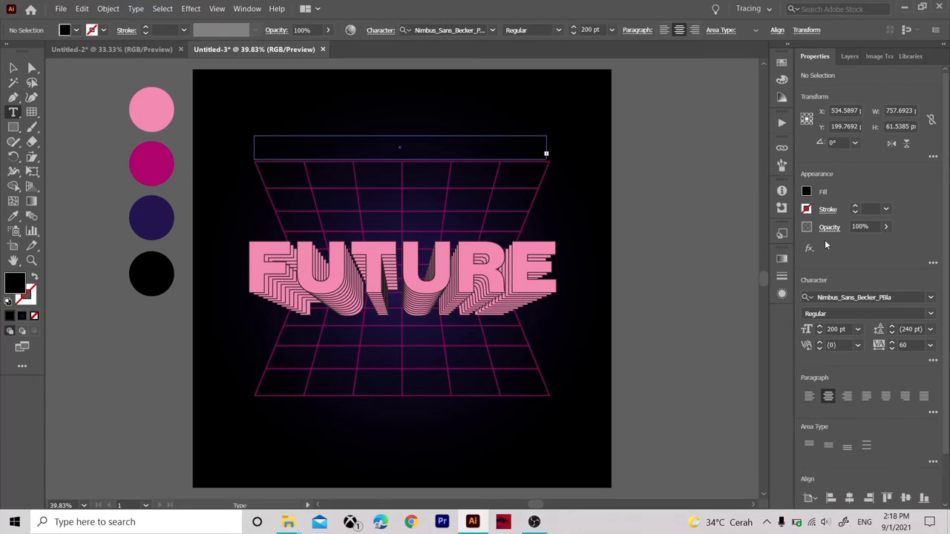
click(852, 329)
text(30)
key(Return)
Colour the text magenta by sampling the magenta circle with the Eyedropper
key(ctrl+a)
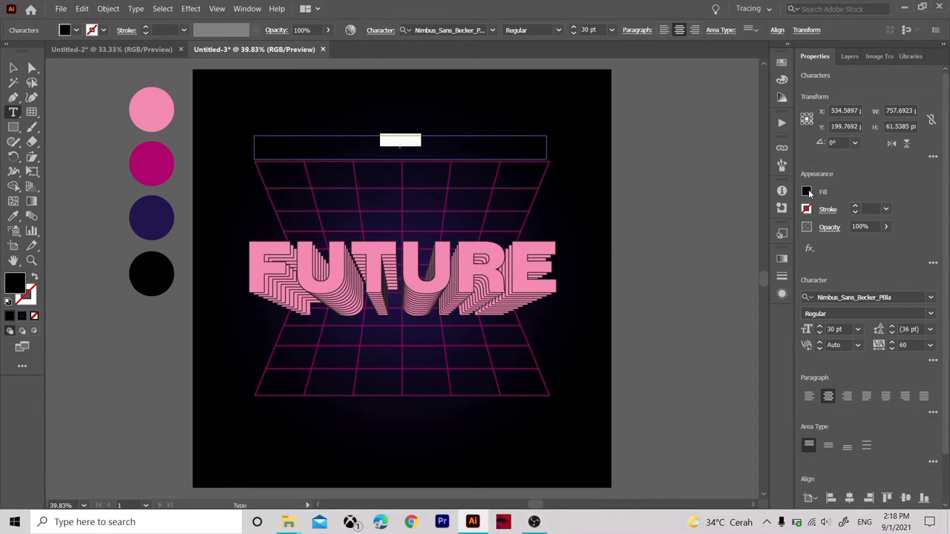
click(807, 193)
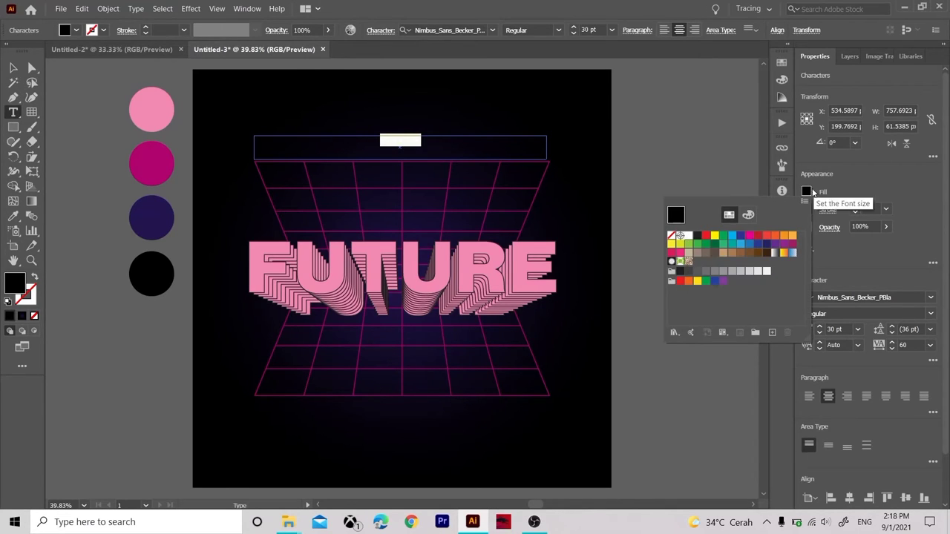
click(807, 192)
click(15, 214)
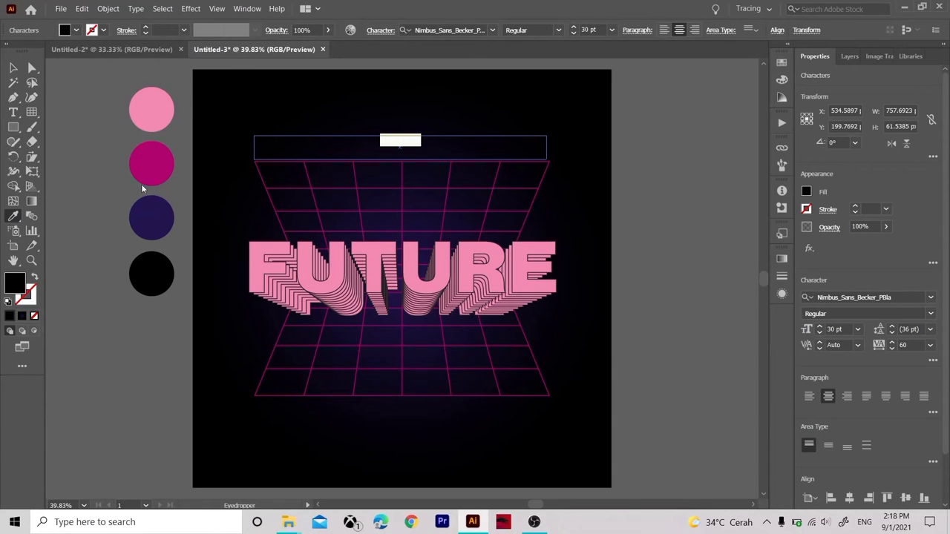
click(150, 165)
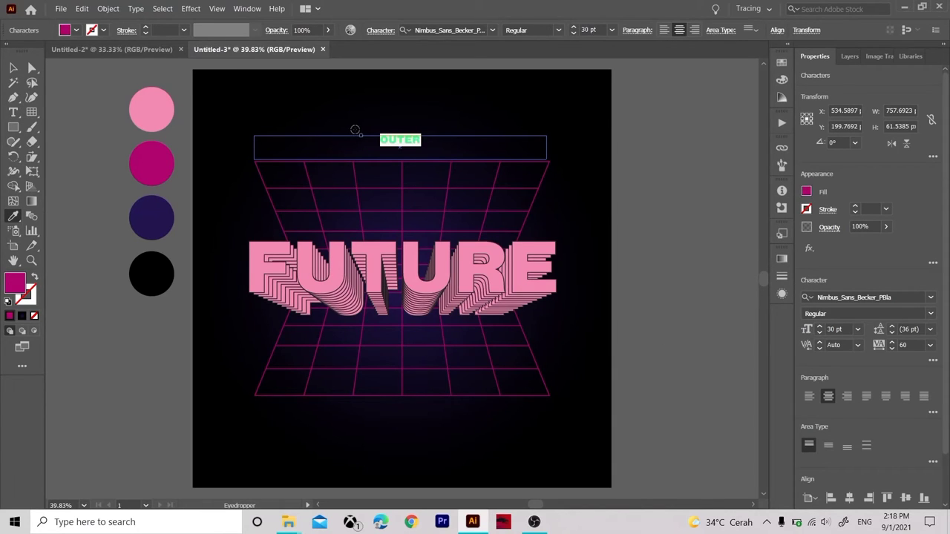
Make the heading text read OUTER SPACE
key(BackSpace)
key(ctrl+z)
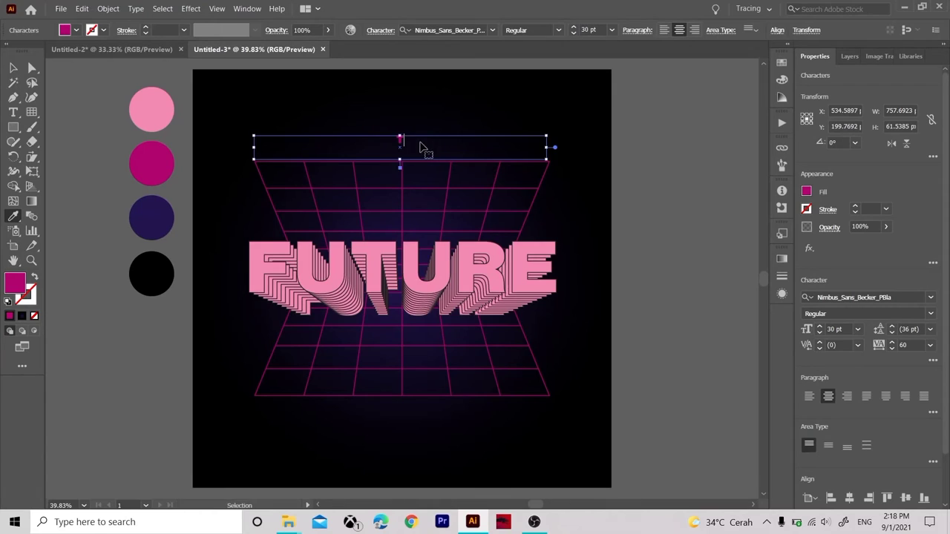
text(OUTER)
click(14, 68)
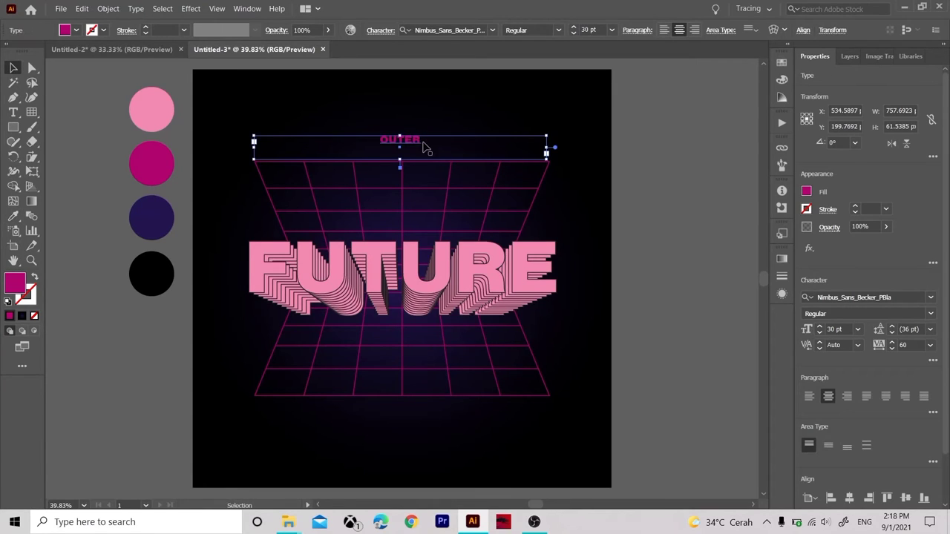
double_click(423, 143)
text(S)
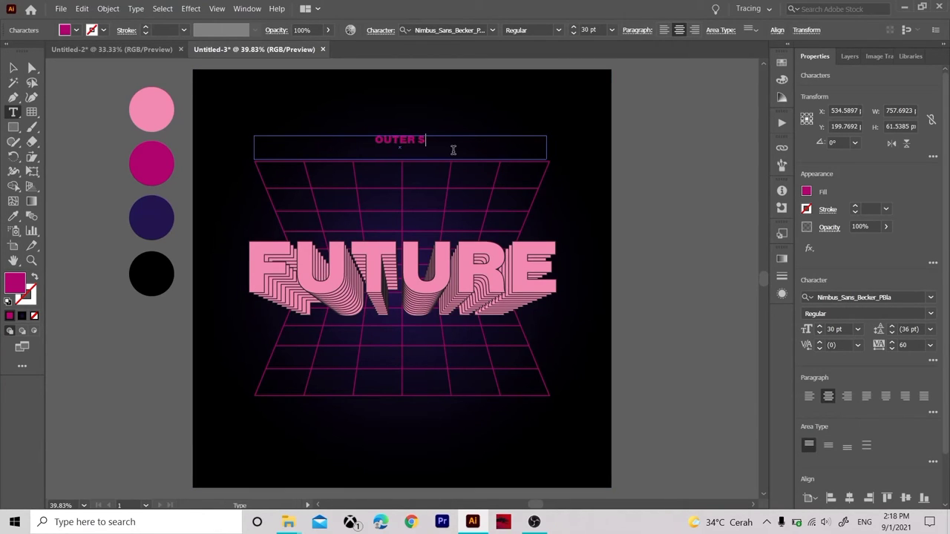
text(PACE)
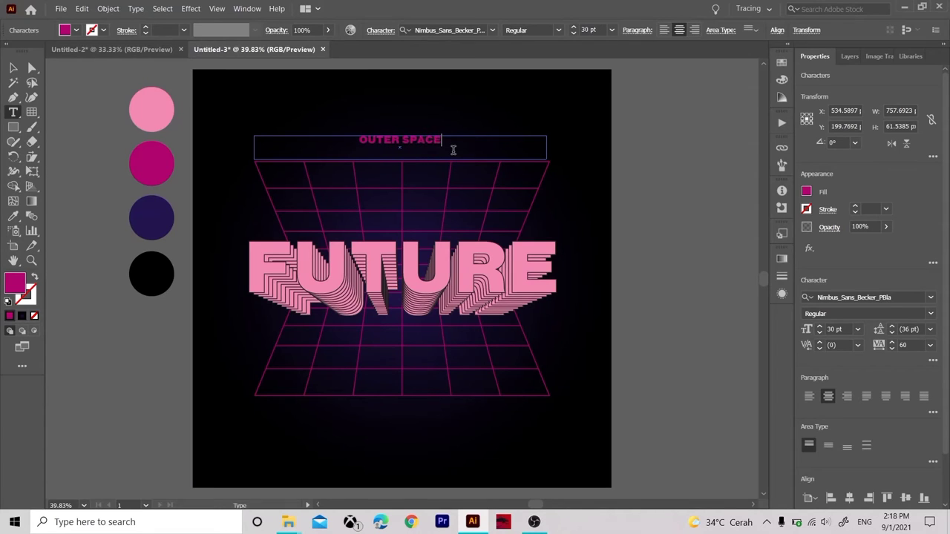
click(13, 68)
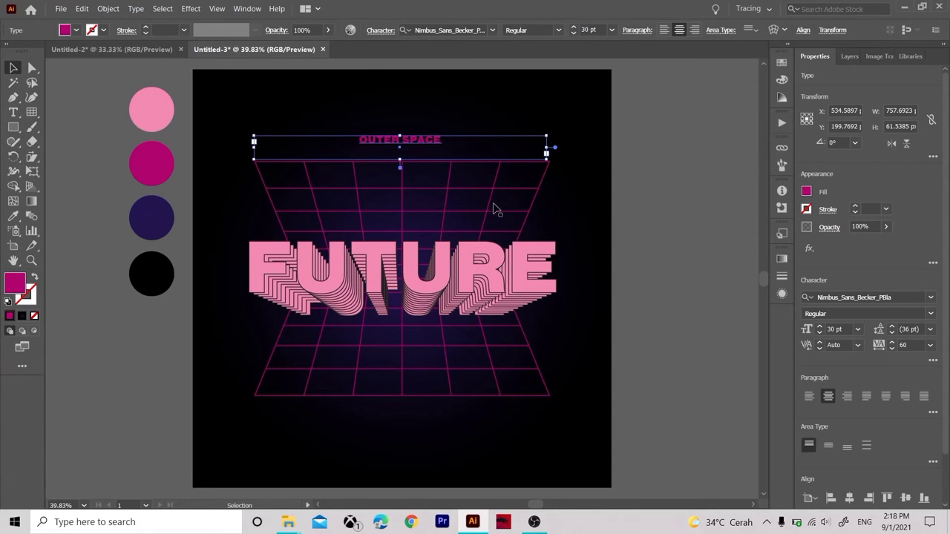
Set OUTER SPACE to tracking 1000 and 40 pt, then nudge it down
click(908, 344)
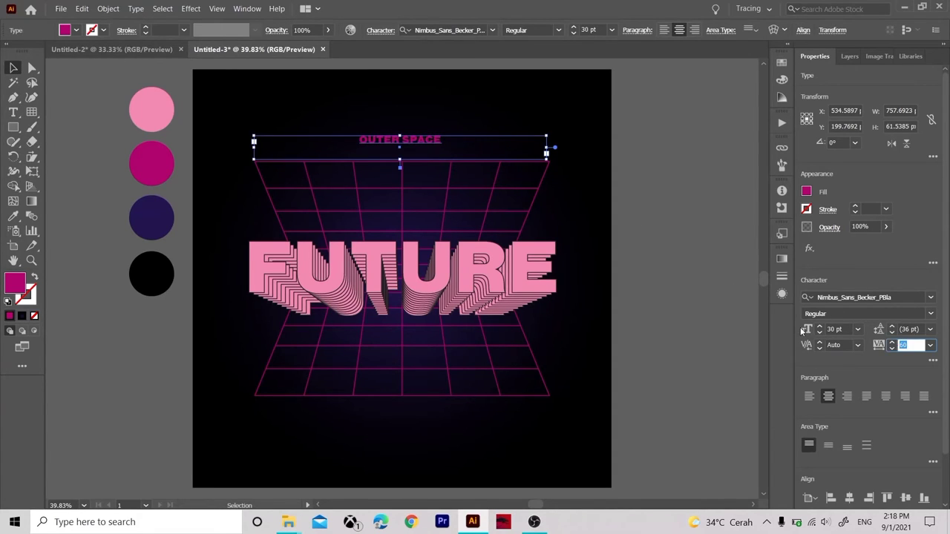
text(100)
key(Return)
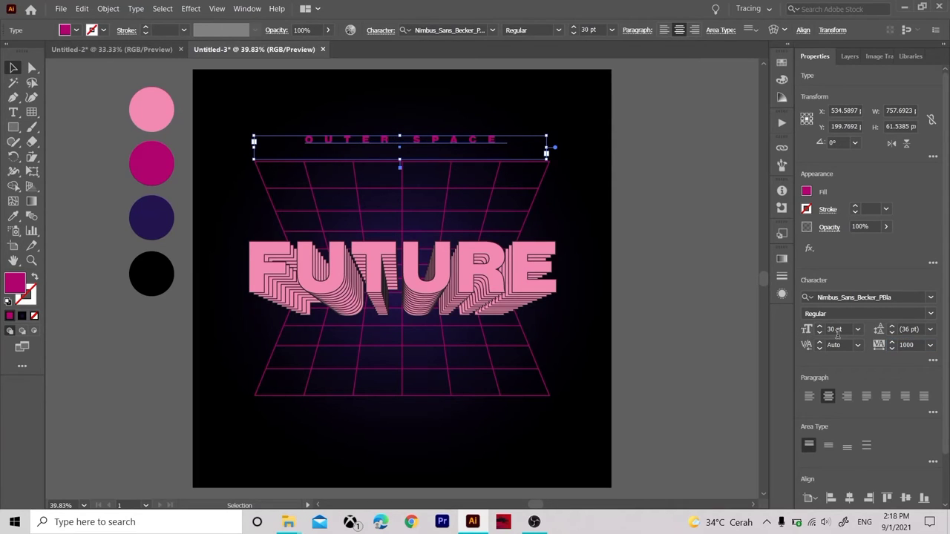
click(839, 330)
text(40)
key(Return)
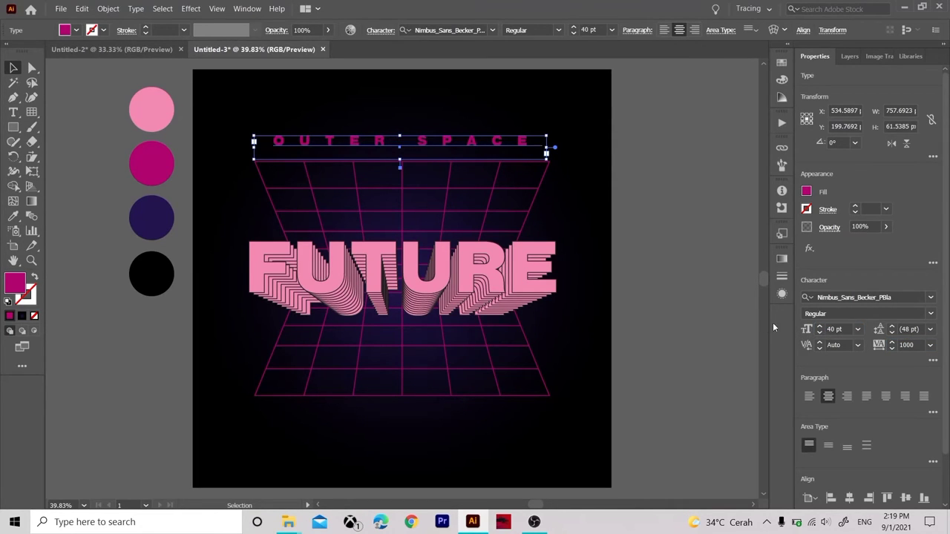
key(Down)
key(Down)
key(Down)
key(Down)
key(Down)
key(Down)
key(Down)
key(Down)
key(Down)
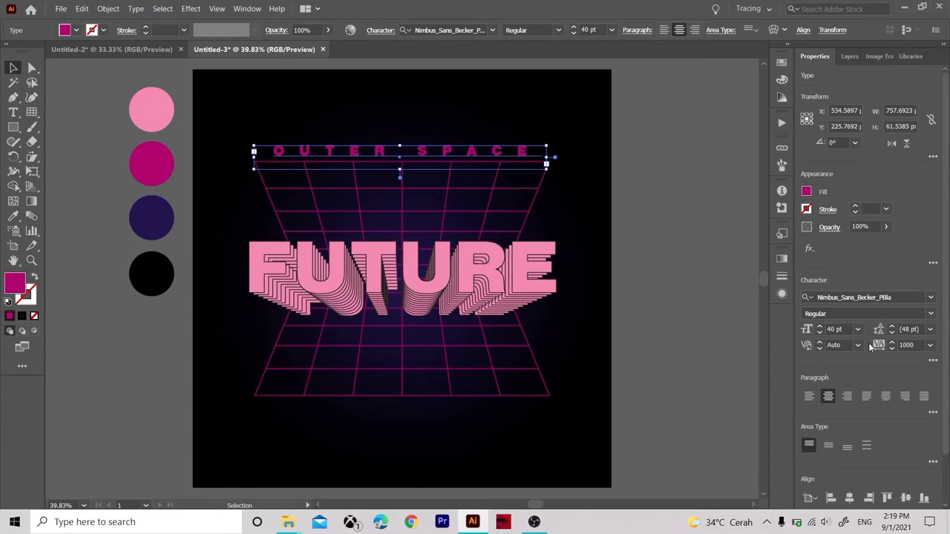
key(Down)
key(Down)
key(Down)
click(704, 326)
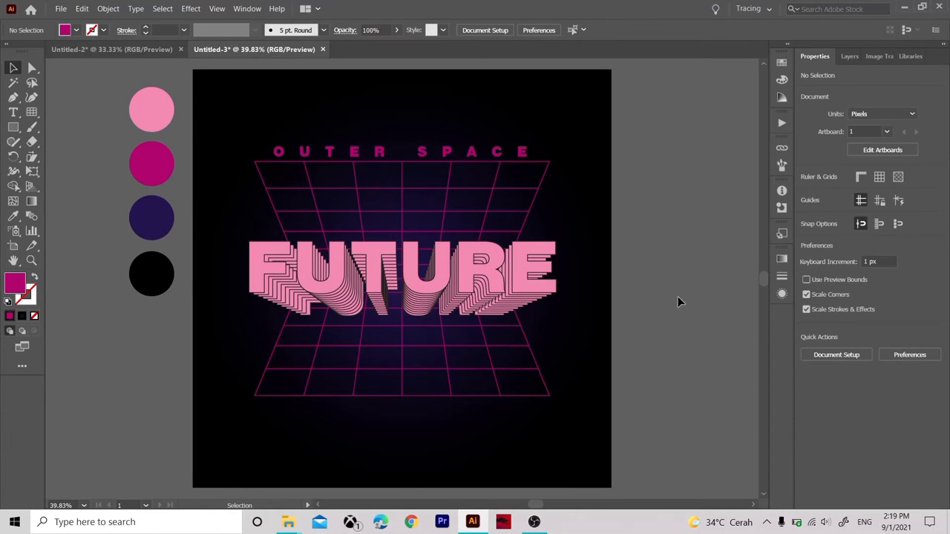
Duplicate the OUTER SPACE text below the grid and retype it as DESAIN GRAFIS
click(471, 151)
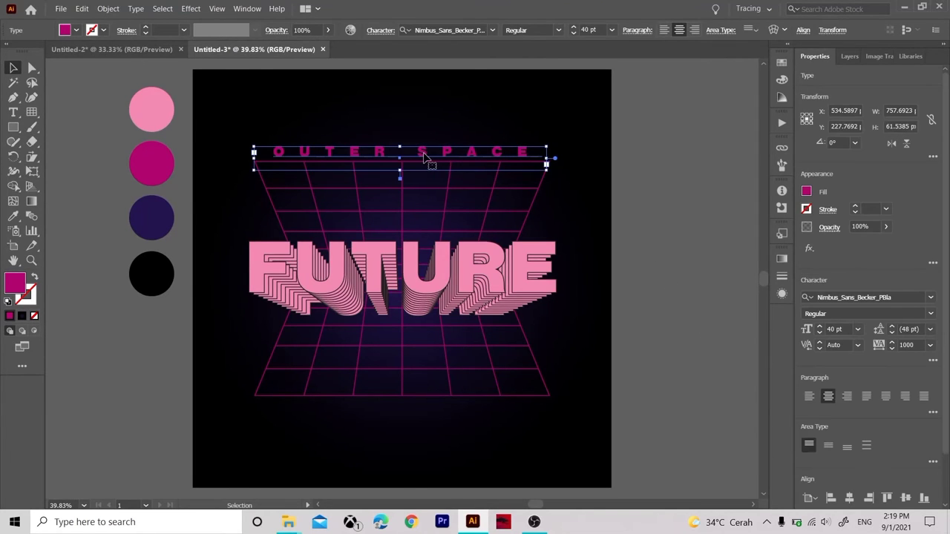
drag(425, 156, 430, 412)
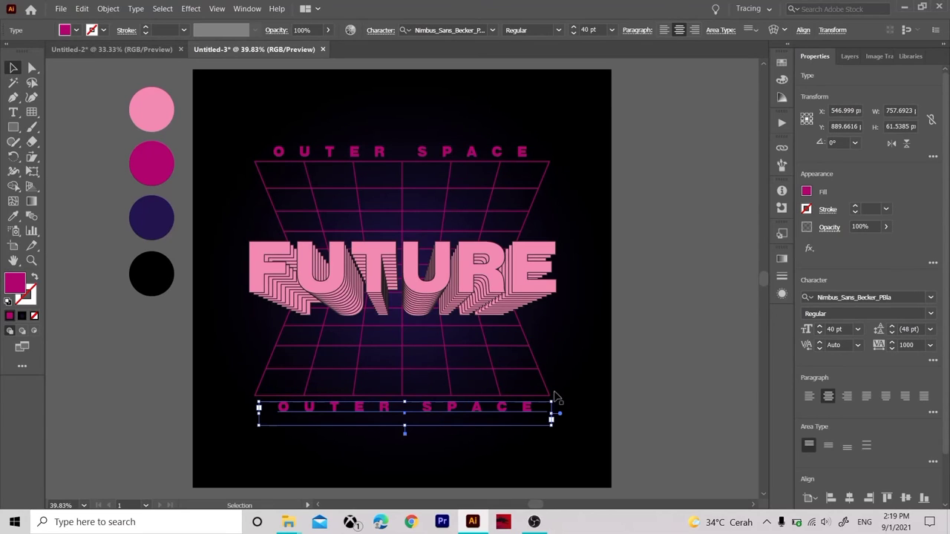
click(849, 497)
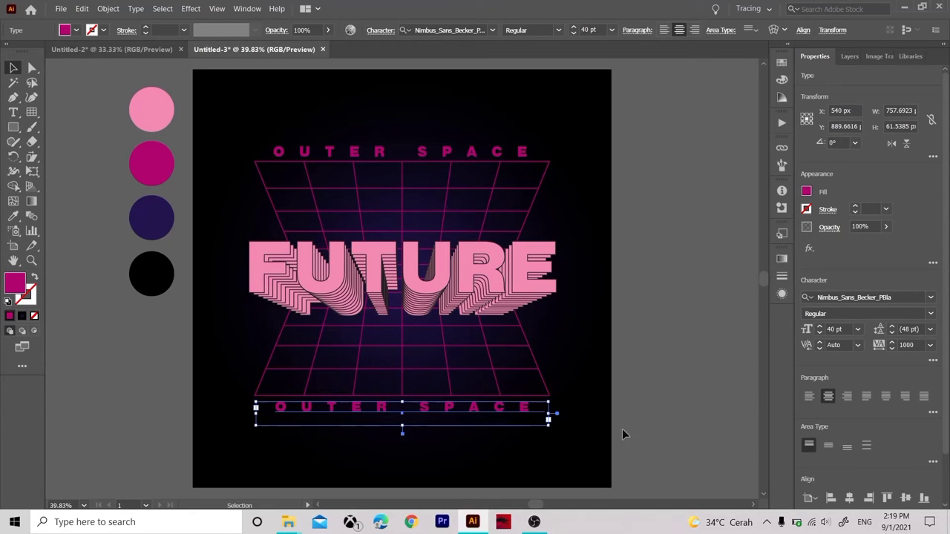
double_click(527, 408)
drag(541, 413, 270, 409)
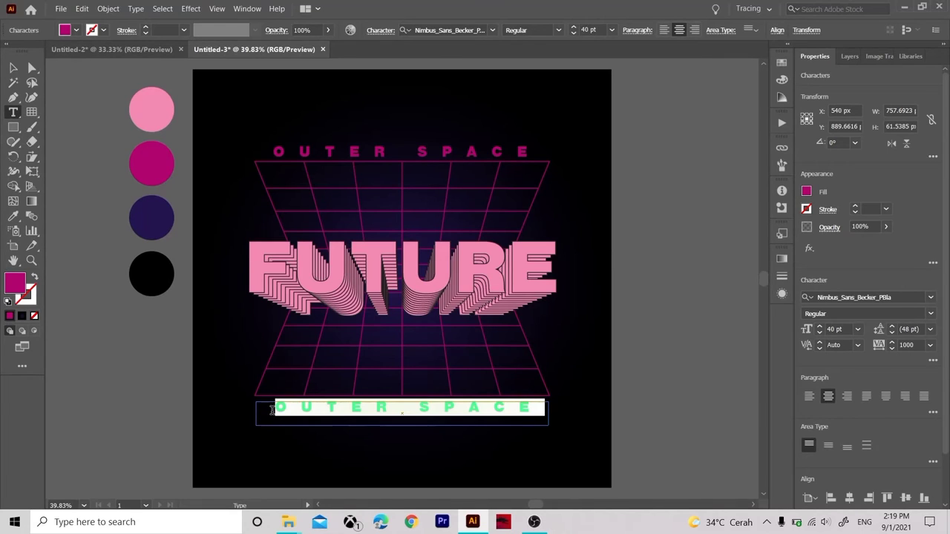
text(DESAIN)
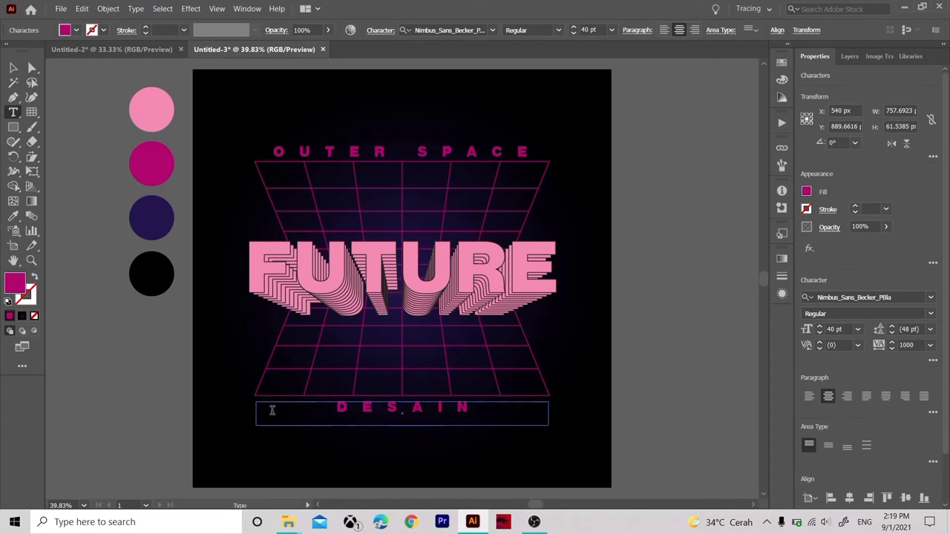
text( GRAFIS)
click(13, 67)
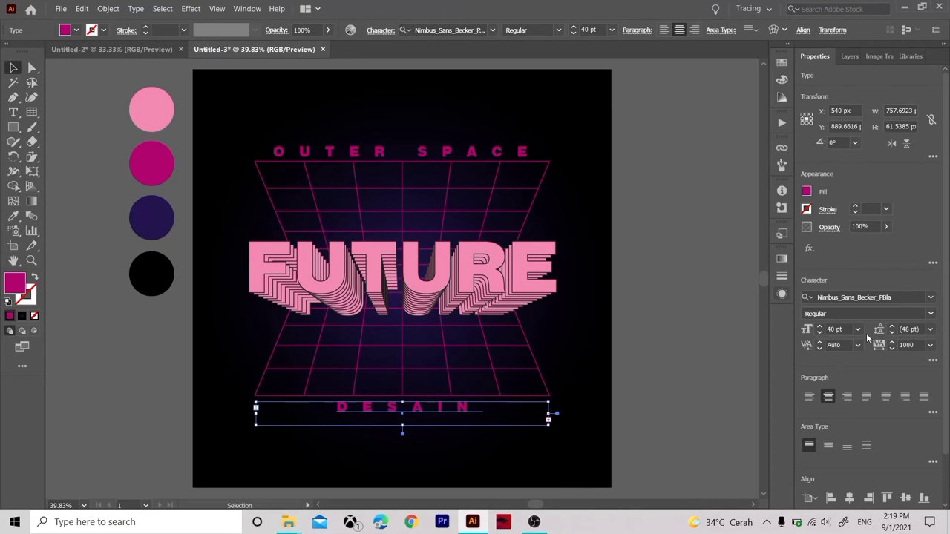
Set the bottom line's tracking to 700, then reduce it to 500
double_click(921, 344)
text(700)
key(Return)
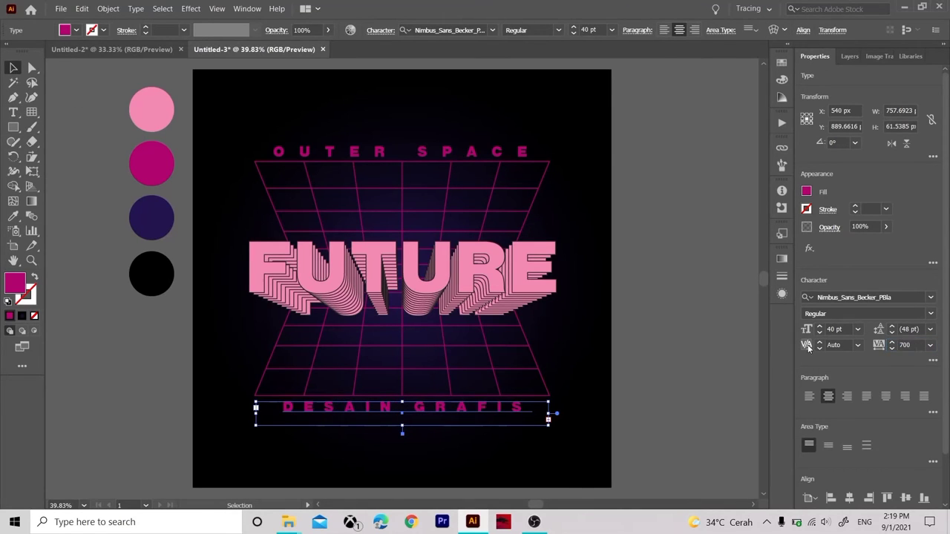
double_click(920, 345)
text(500)
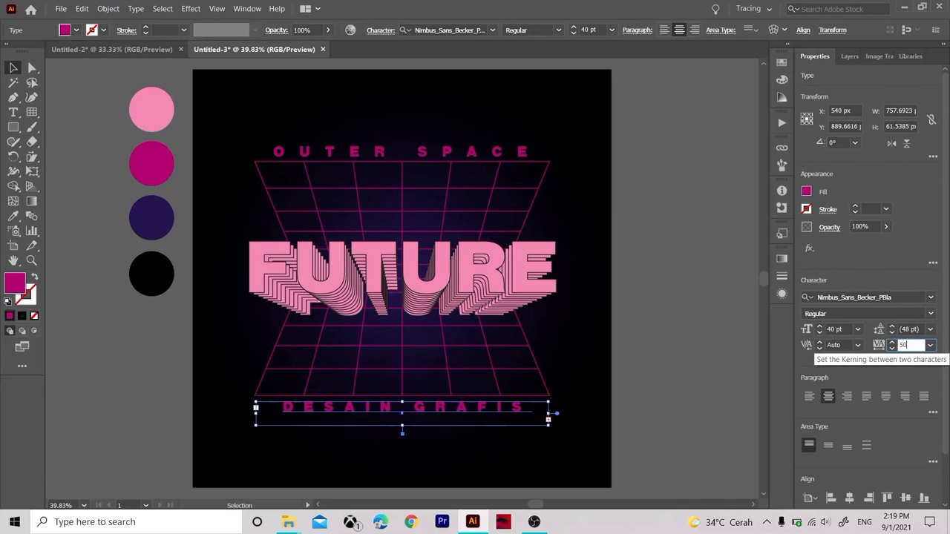
key(Return)
Widen the DESAIN GRAFIS 2021 text box and centre it horizontally on the artboard
click(745, 354)
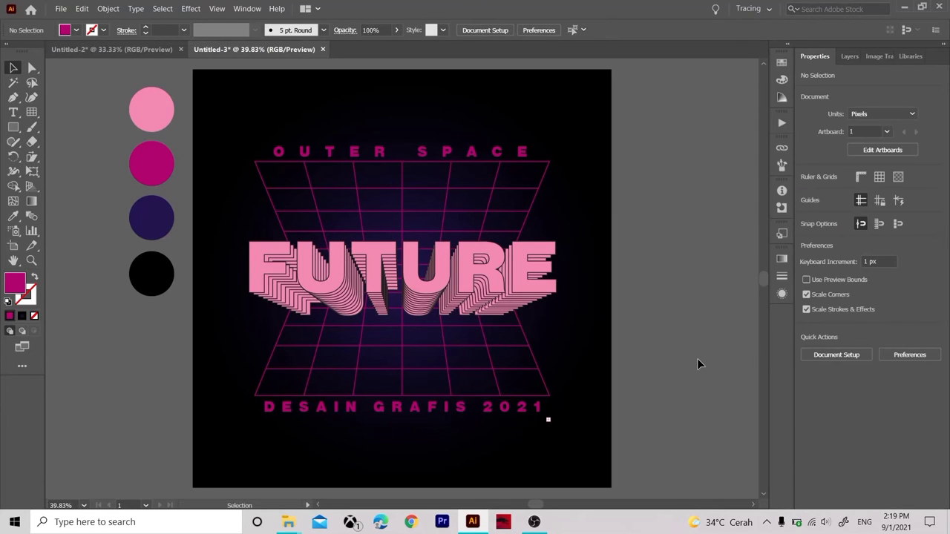
click(519, 421)
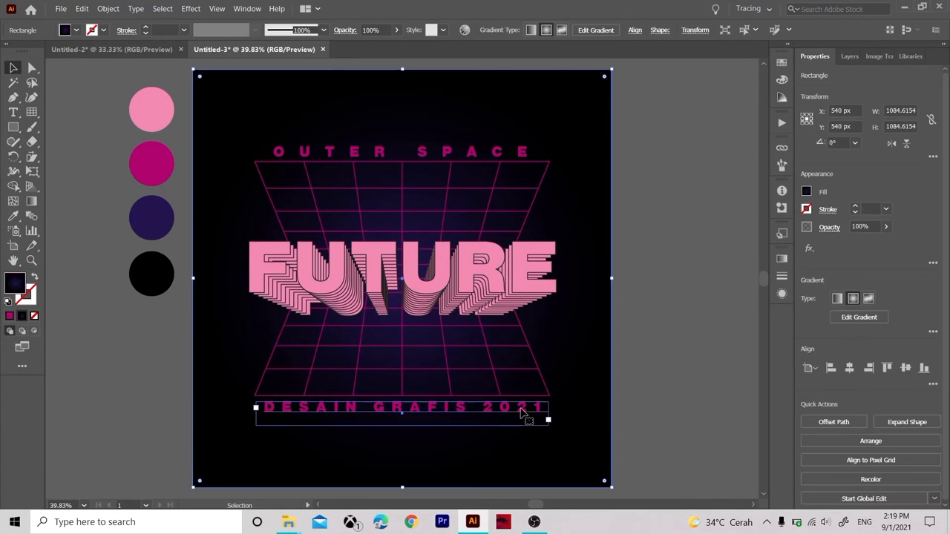
click(548, 418)
drag(549, 418, 566, 420)
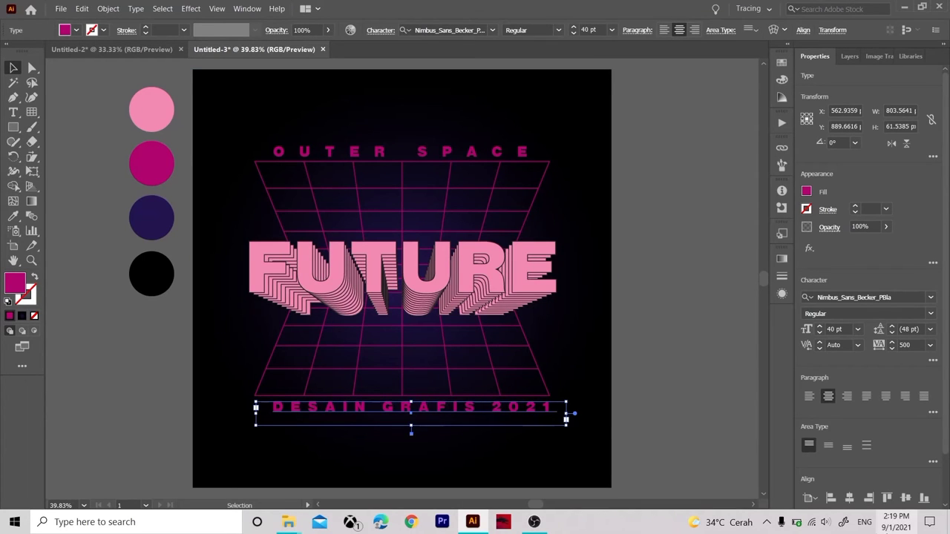
click(850, 499)
click(699, 432)
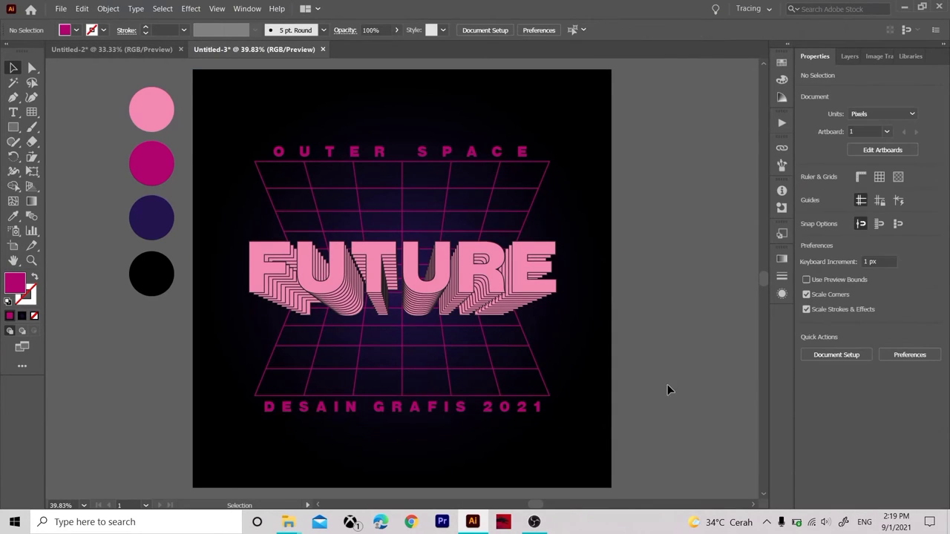
drag(550, 503, 556, 508)
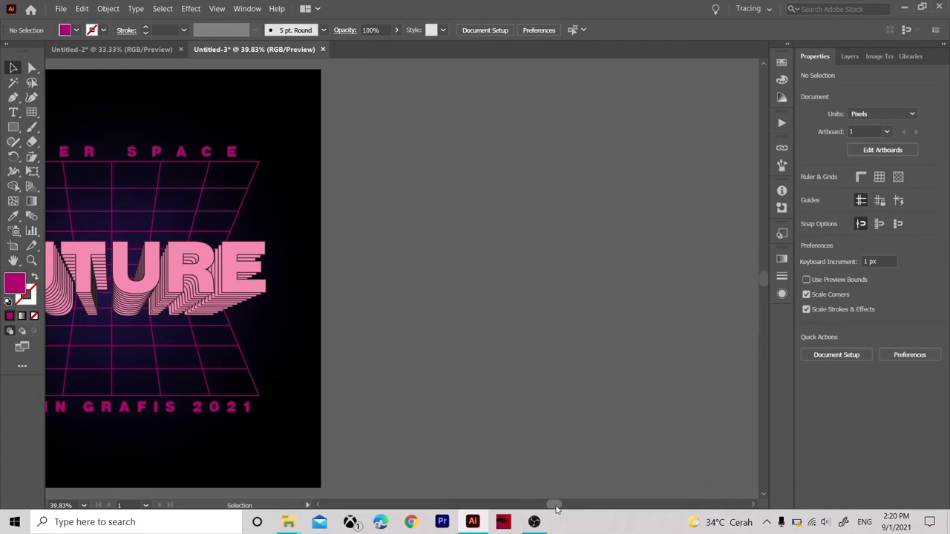
Add a 1080 × 1080 px Artboard 2 beside the first artboard
click(894, 150)
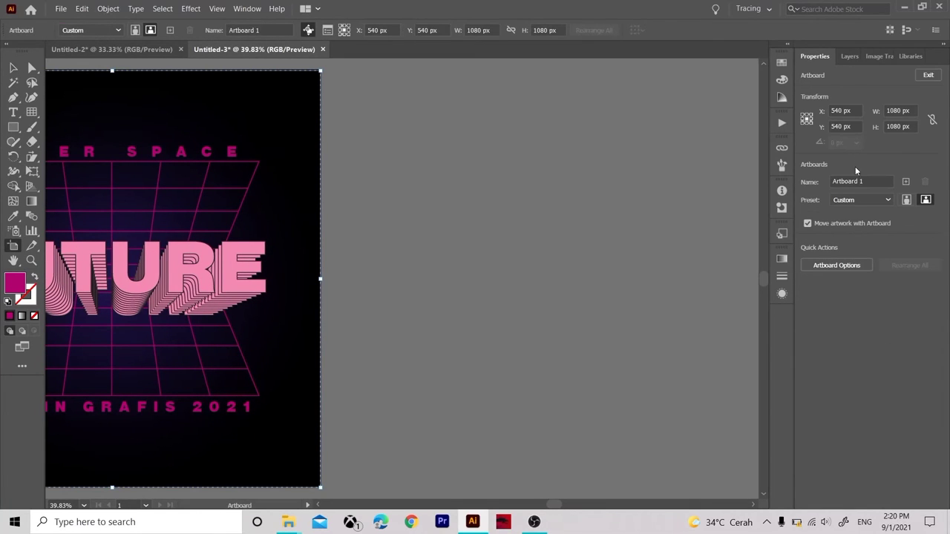
click(908, 183)
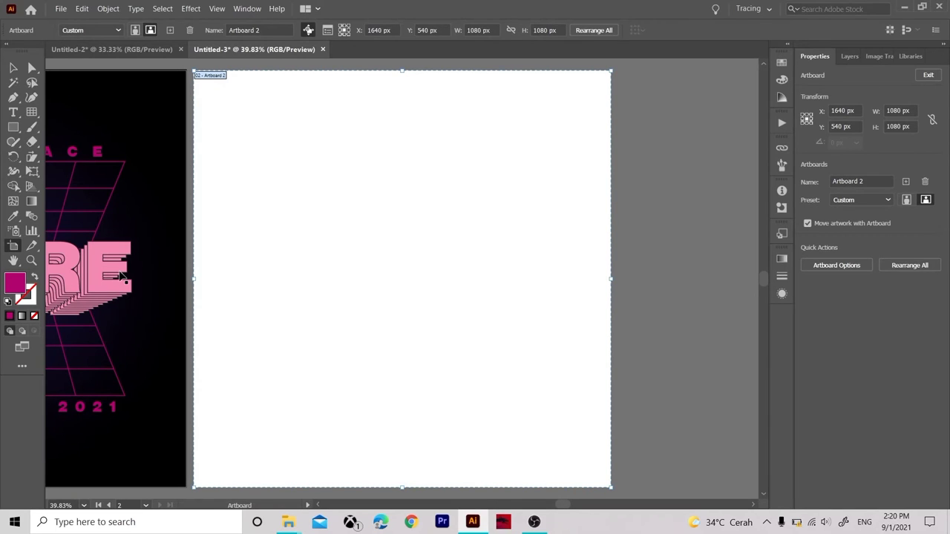
Paste the tote bag image onto Artboard 2 and centre it horizontally and vertically
click(928, 75)
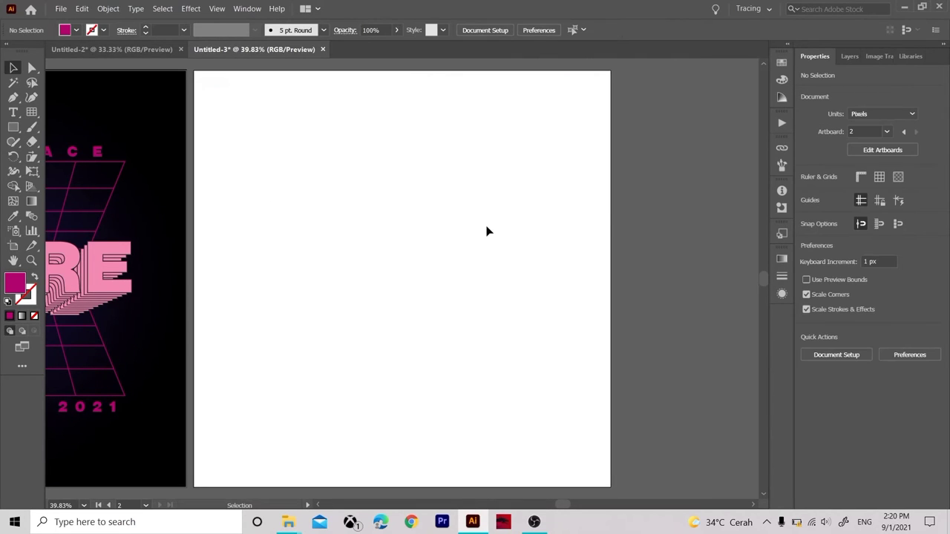
key(ctrl+v)
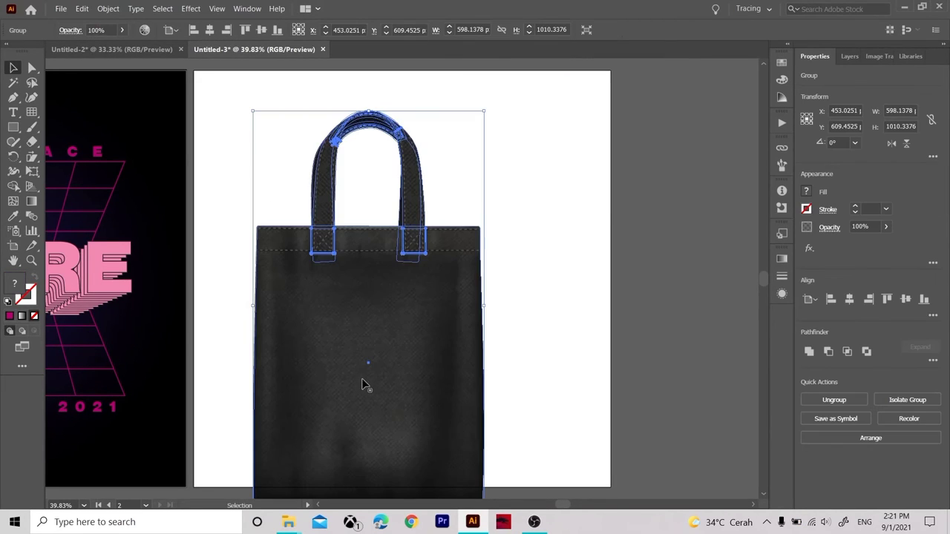
mouse_move(365, 384)
mouse_down()
mouse_move(421, 320)
mouse_move(401, 343)
mouse_up()
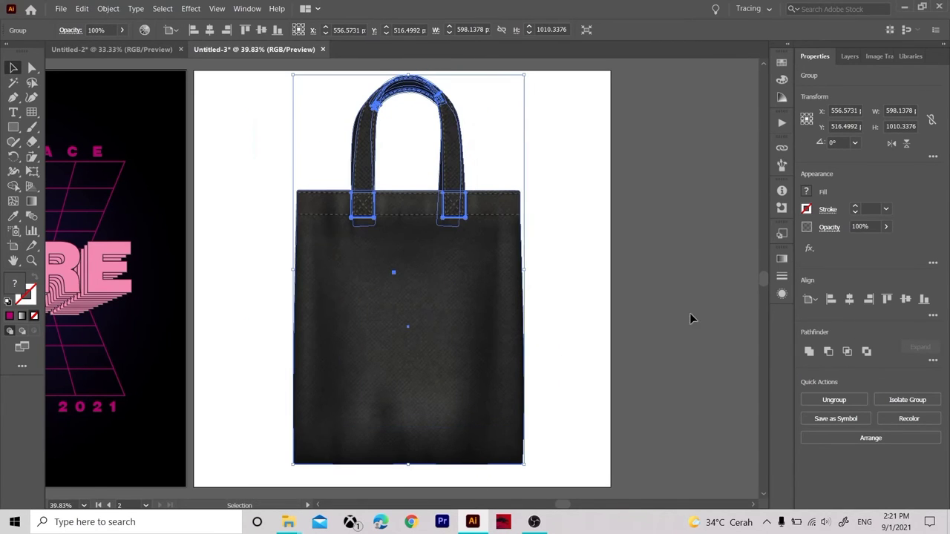
click(542, 316)
click(471, 335)
click(906, 299)
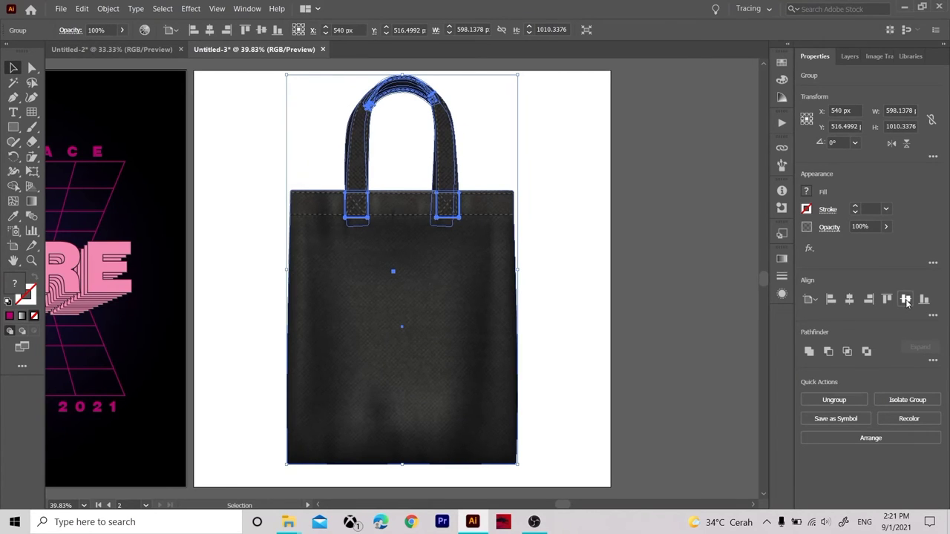
click(906, 299)
click(556, 325)
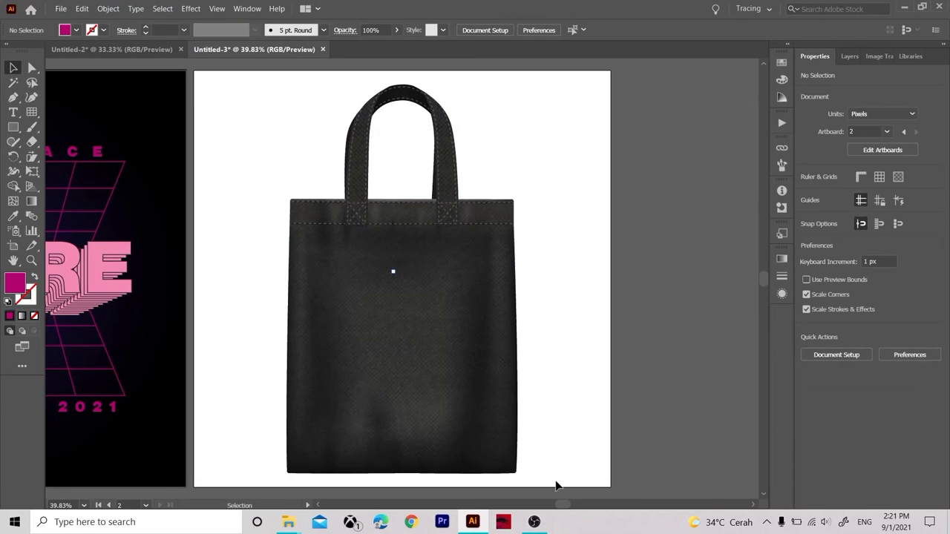
click(13, 97)
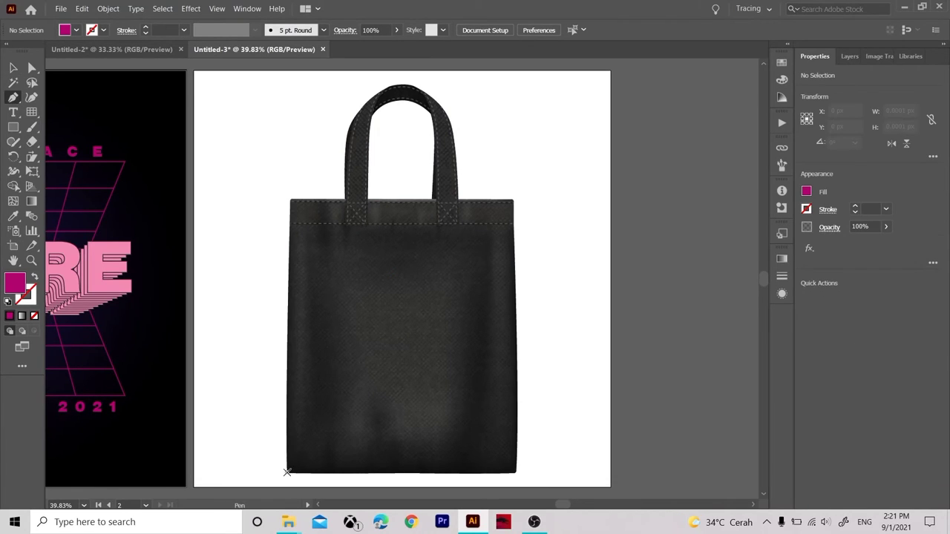
Zoom in on the bag and place Pen anchors at the body's top-left and top-right corners
key(ctrl)
key(ctrl+equal)
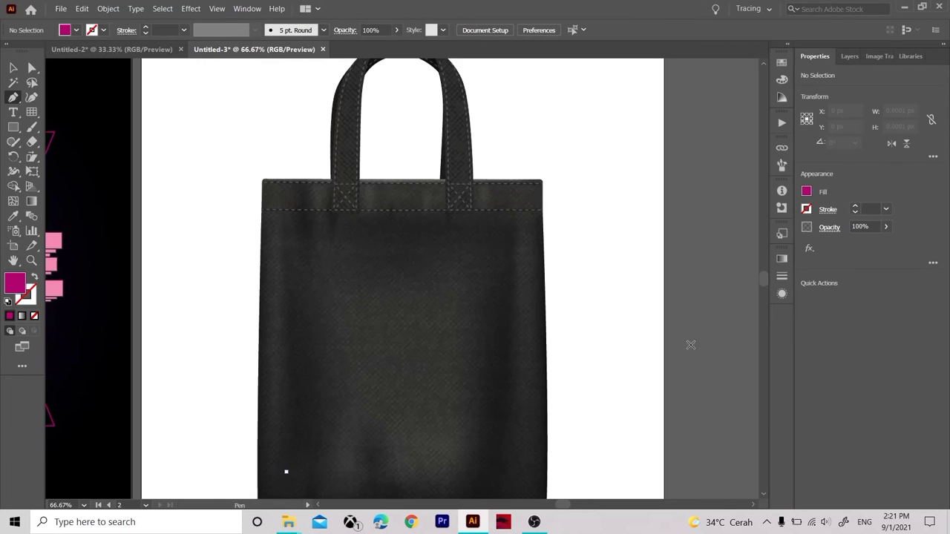
key(ctrl+equal)
click(762, 292)
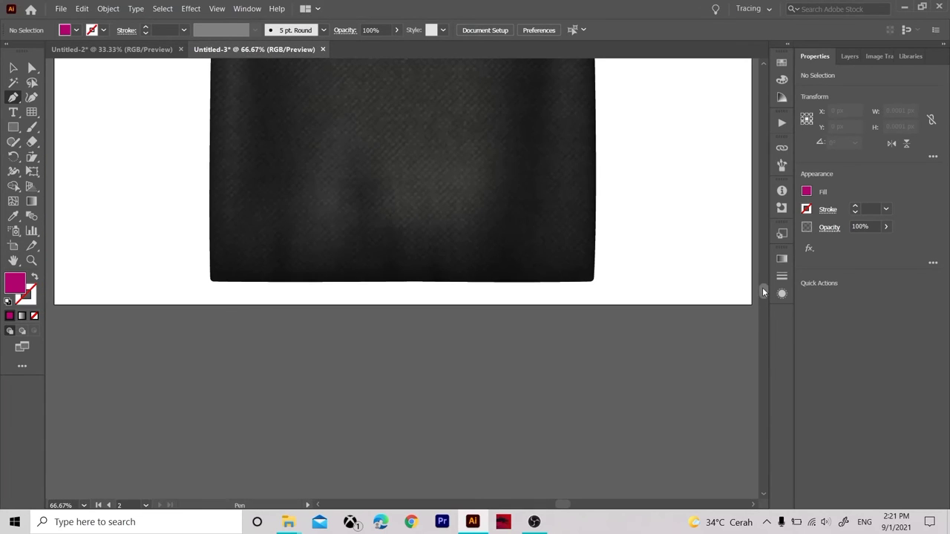
click(763, 282)
drag(762, 281, 761, 280)
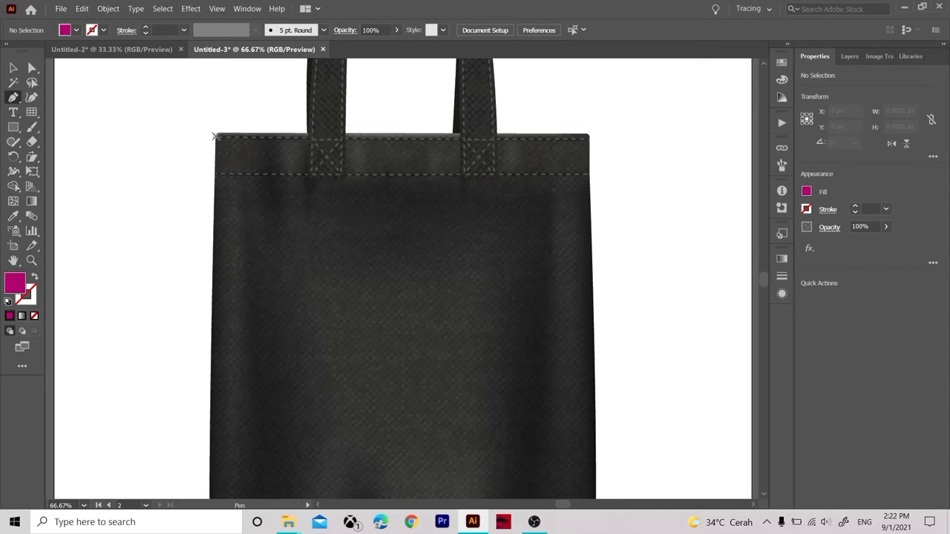
click(218, 136)
click(590, 136)
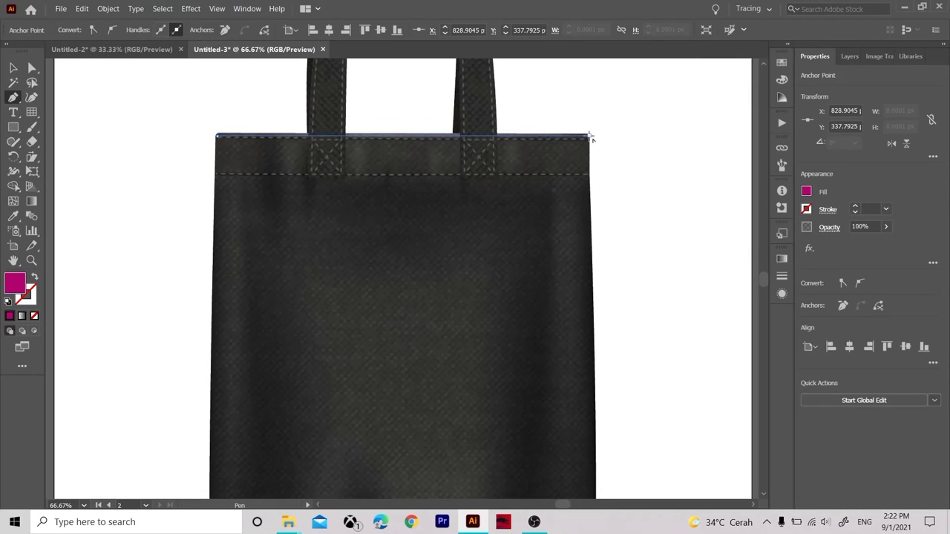
Add bottom-right and bottom-left anchors and close the bag-body outline
scroll(594, 371, down, 3)
click(591, 485)
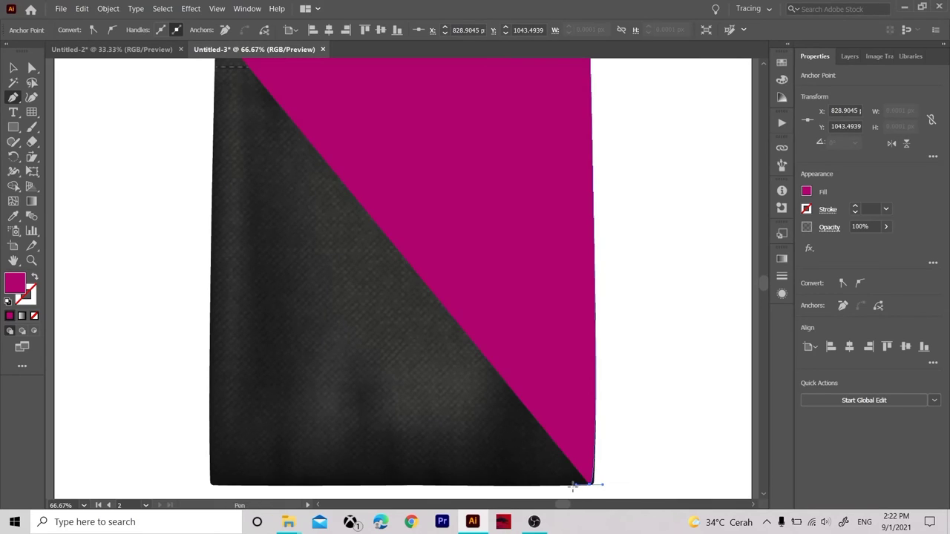
key(ctrl+z)
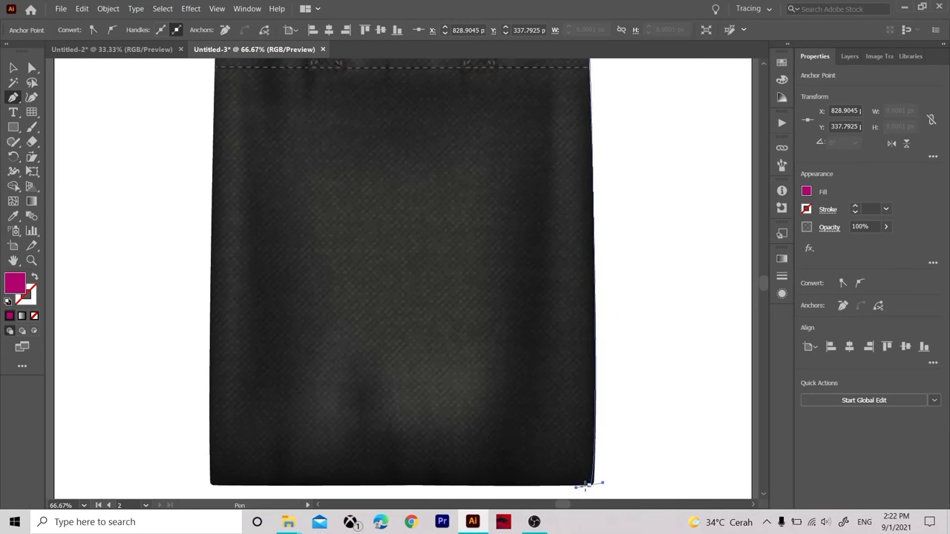
click(591, 486)
click(210, 484)
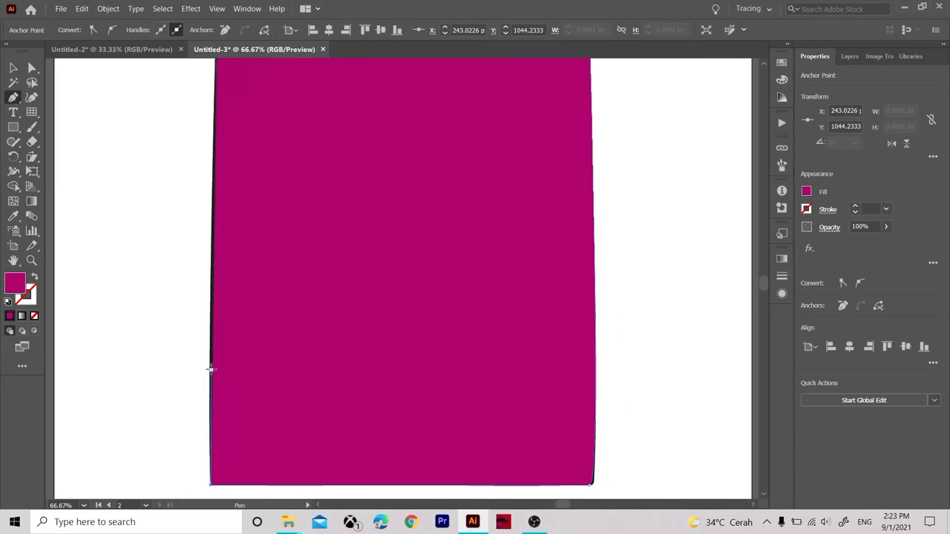
scroll(208, 367, up, 3)
click(216, 110)
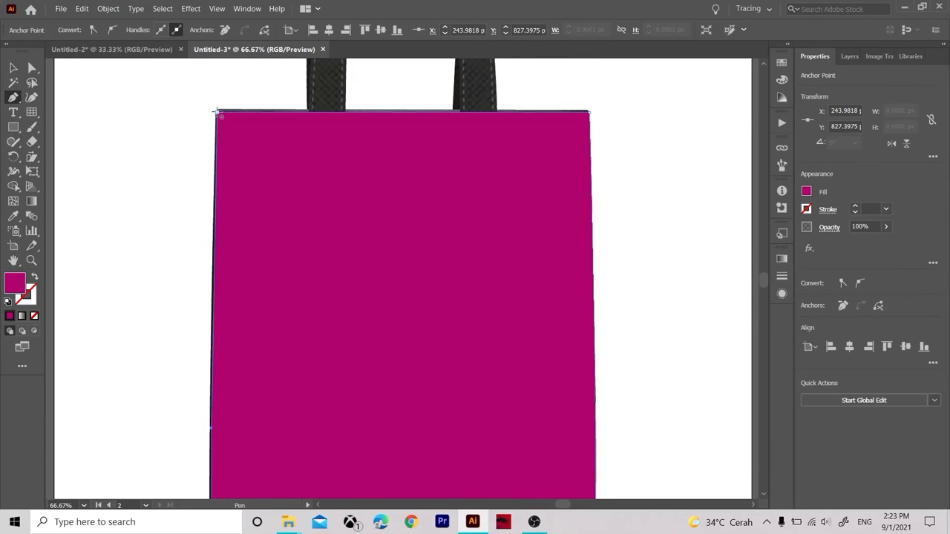
scroll(231, 215, down, 3)
Refine the outline and give it no fill with a magenta stroke
key(shift+grave)
drag(210, 359, 209, 358)
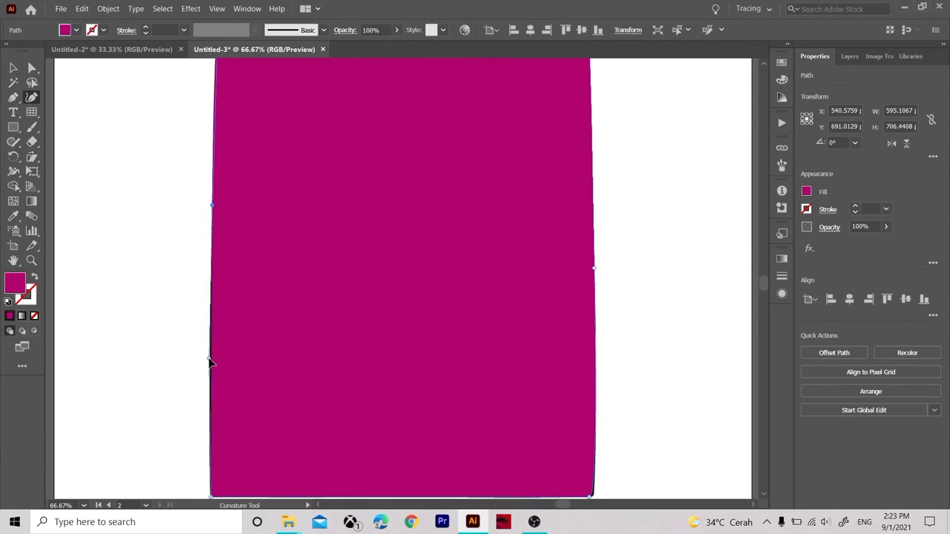
key(v)
scroll(176, 185, up, 3)
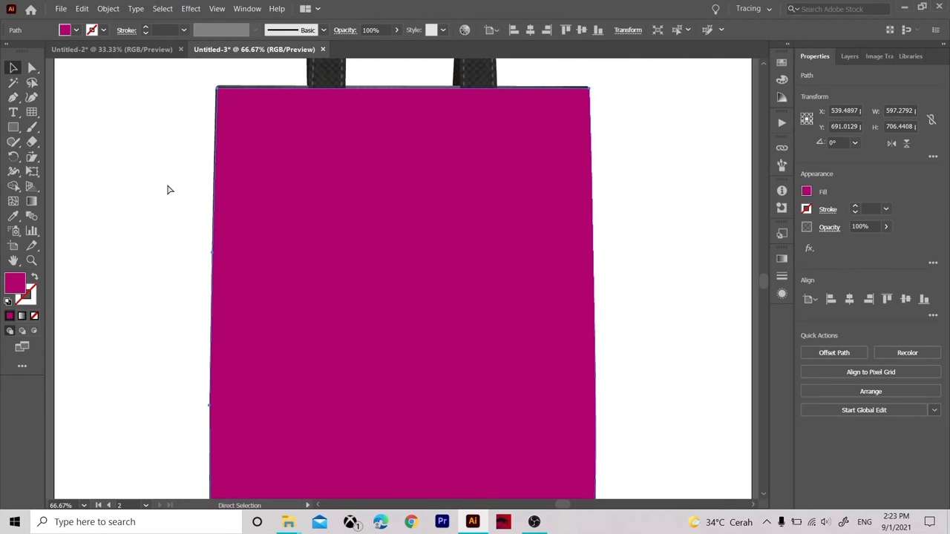
click(35, 277)
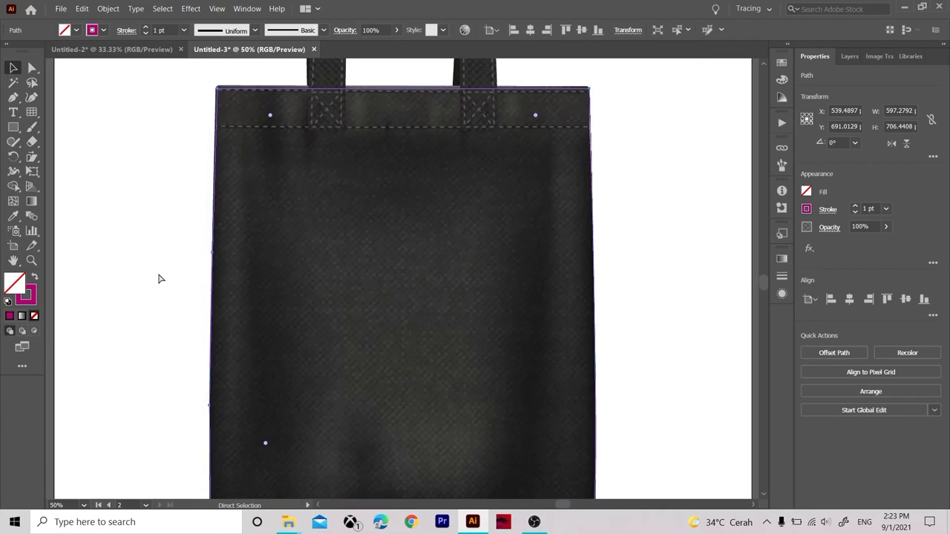
key(ctrl+minus)
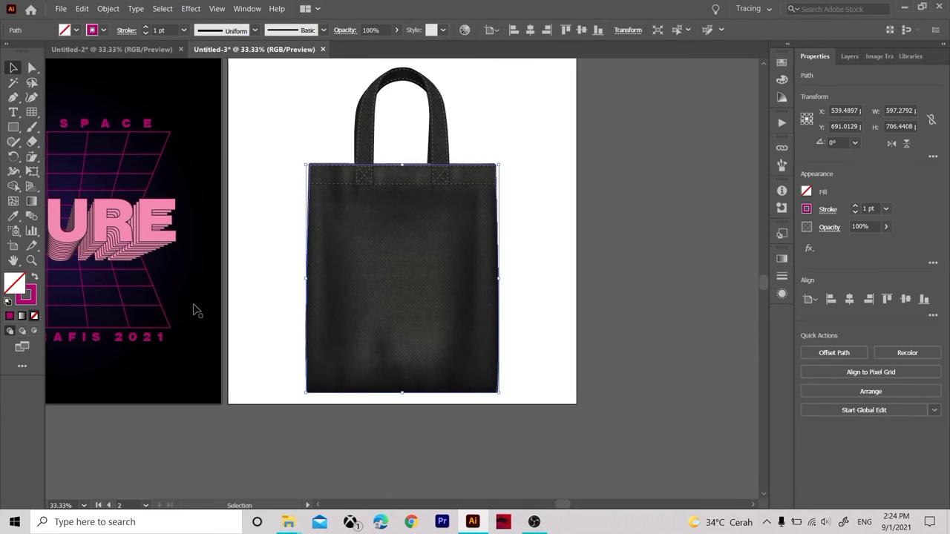
scroll(194, 311, left, 2)
scroll(245, 239, left, 2)
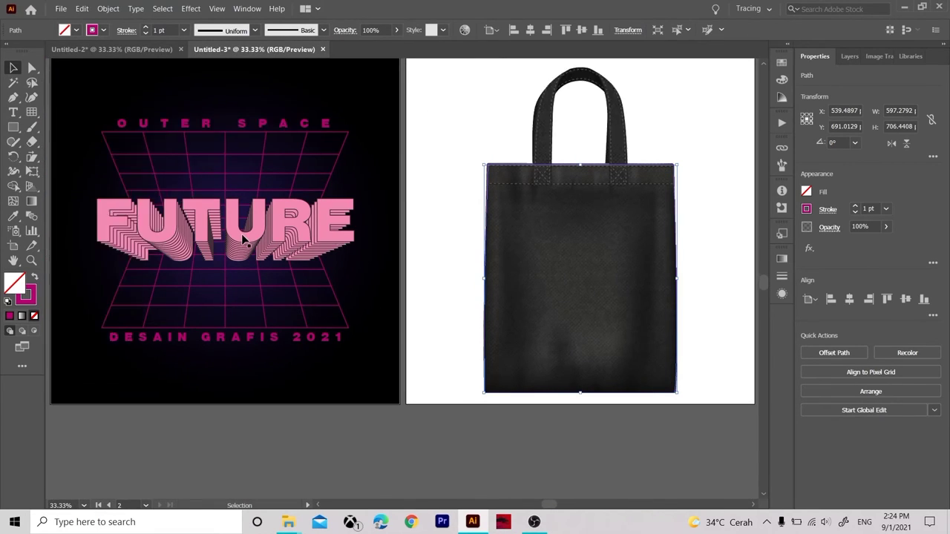
scroll(245, 239, up, 2)
scroll(245, 239, left, 2)
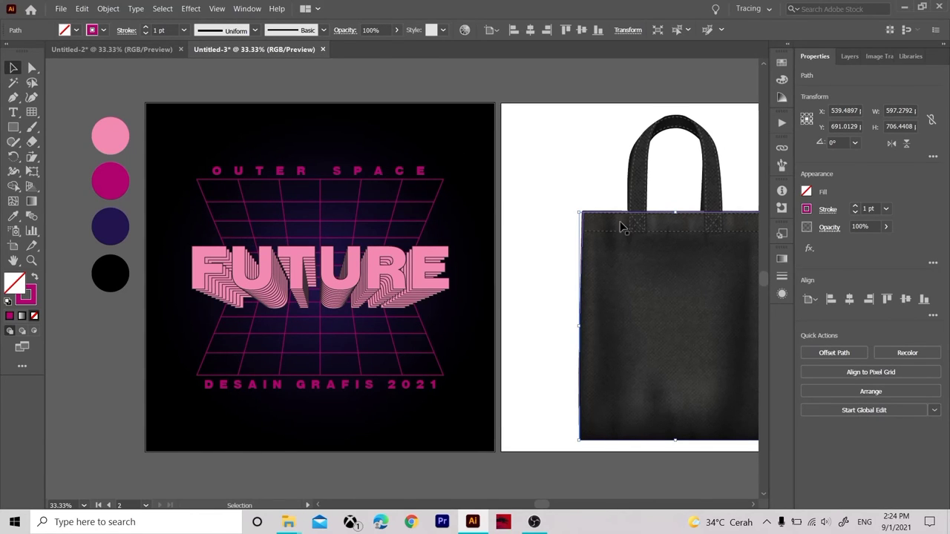
click(457, 332)
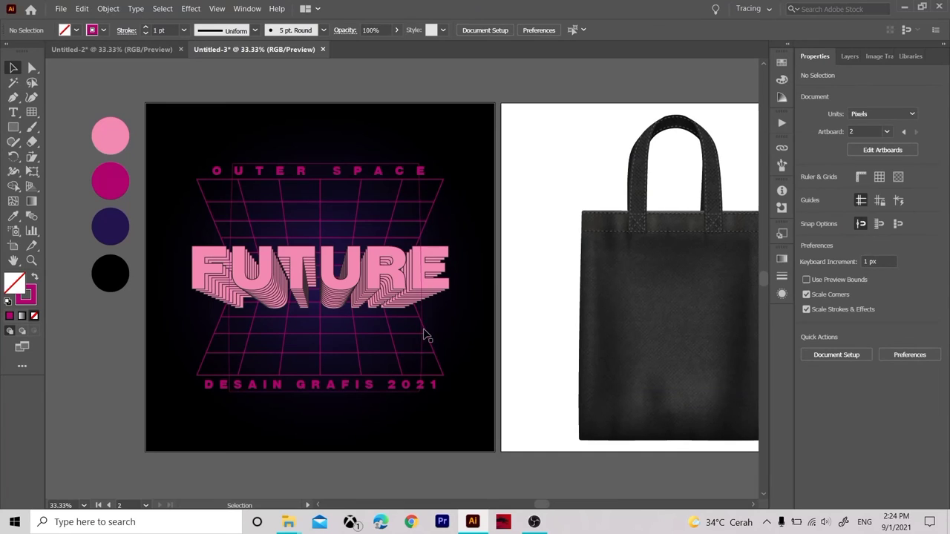
click(422, 335)
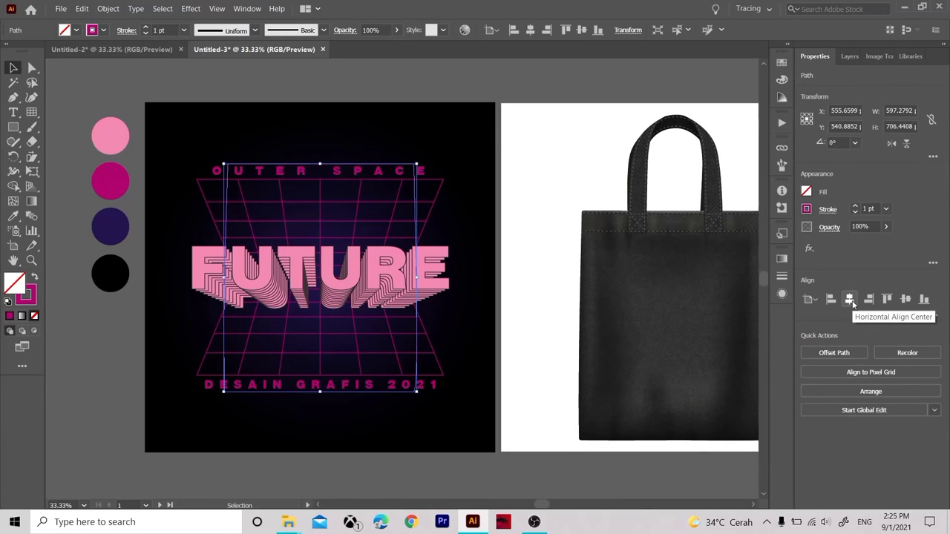
click(602, 268)
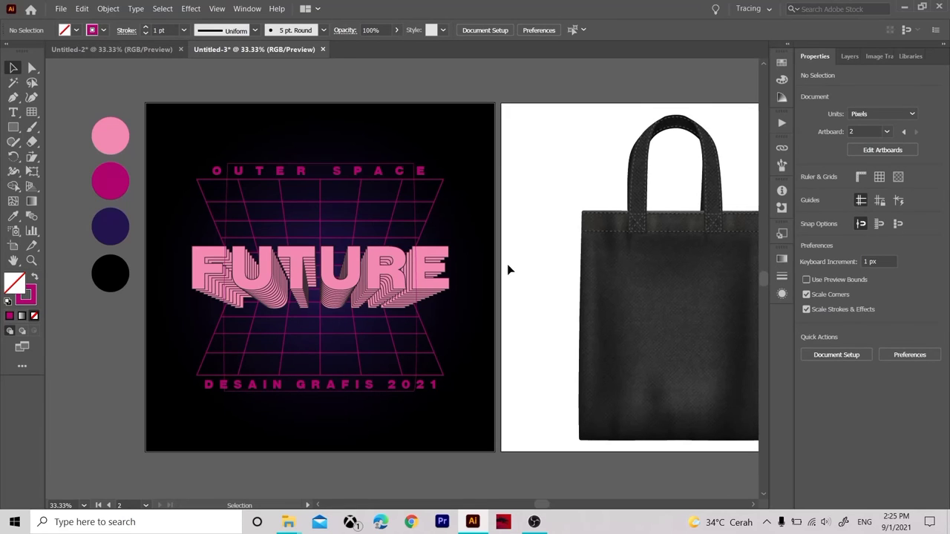
drag(287, 93, 447, 377)
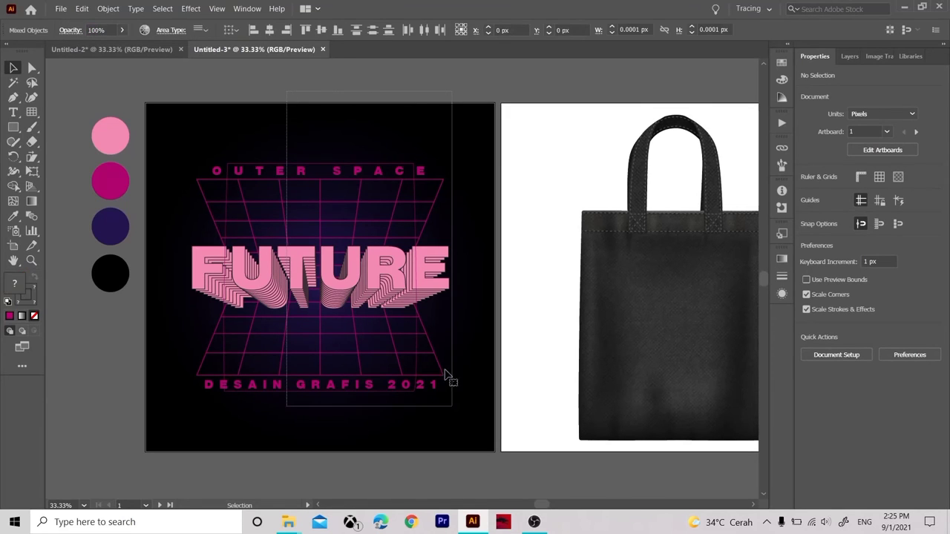
Group the FUTURE artwork and scale it proportionally down to about 500 px
shift+click(418, 351)
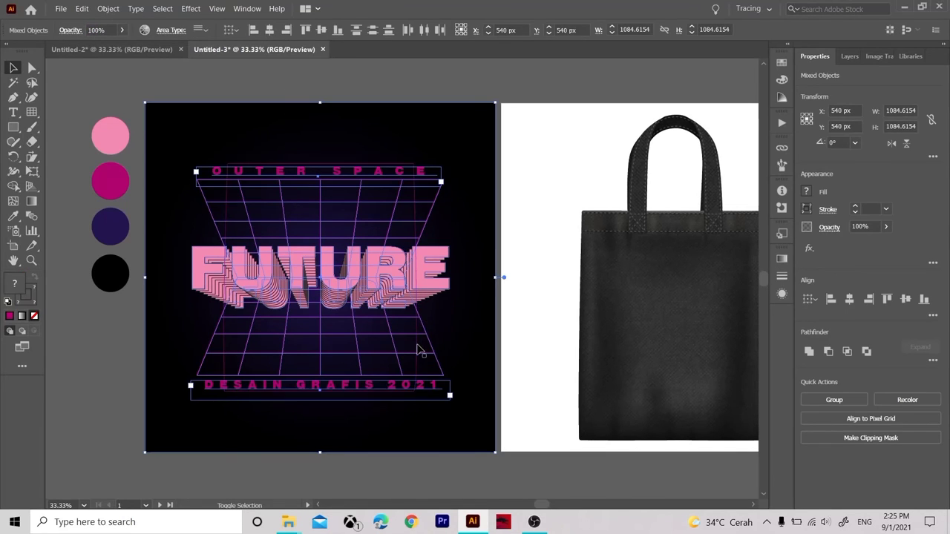
click(831, 400)
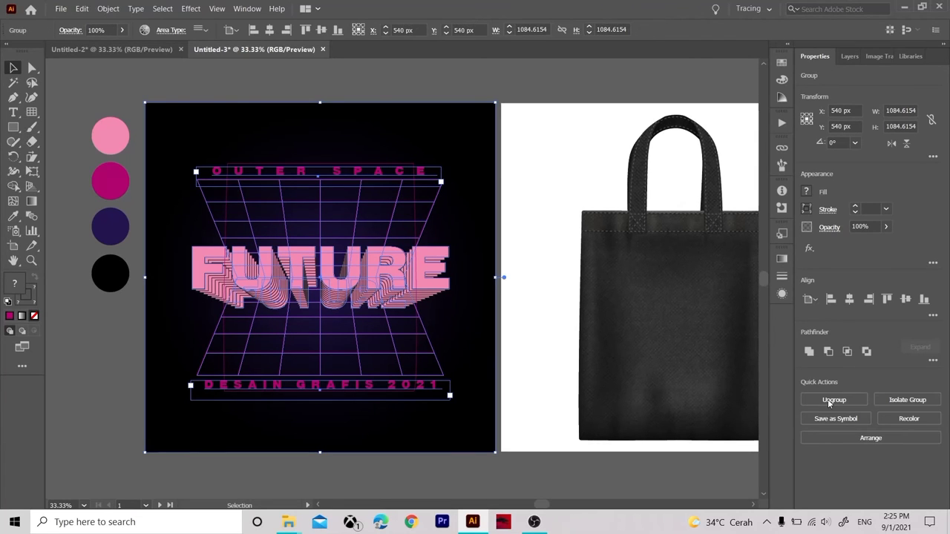
drag(497, 457, 469, 438)
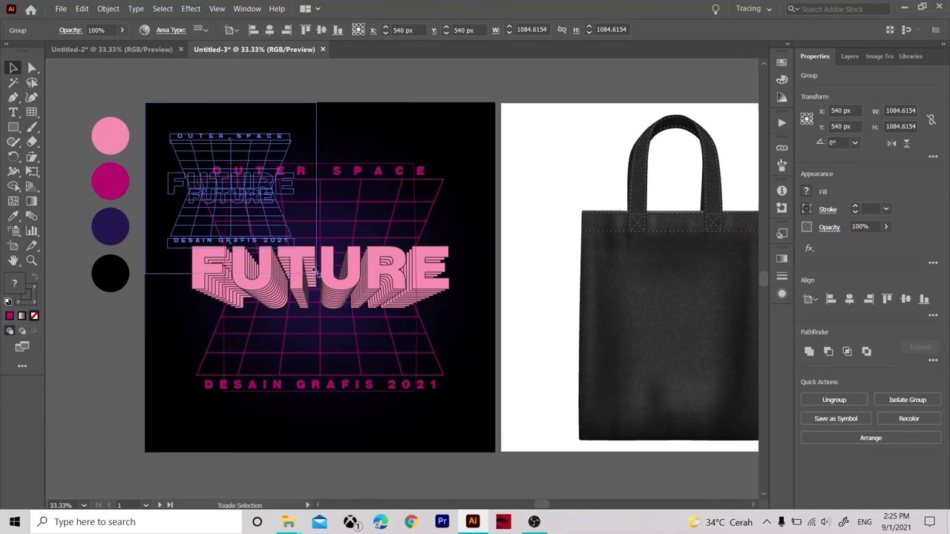
key(ctrl+z)
drag(204, 186, 299, 279)
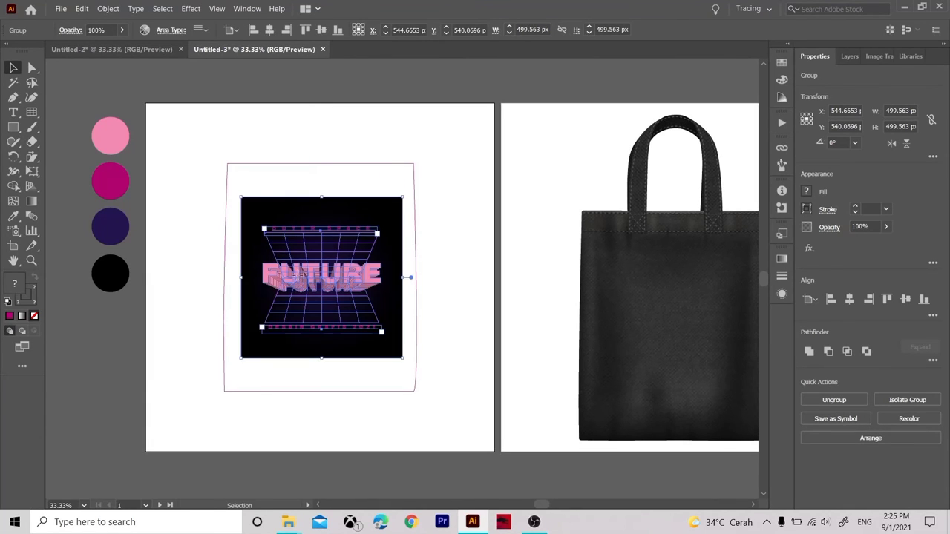
Centre the design group on the artboard and select the dark background rectangle
click(849, 299)
click(906, 299)
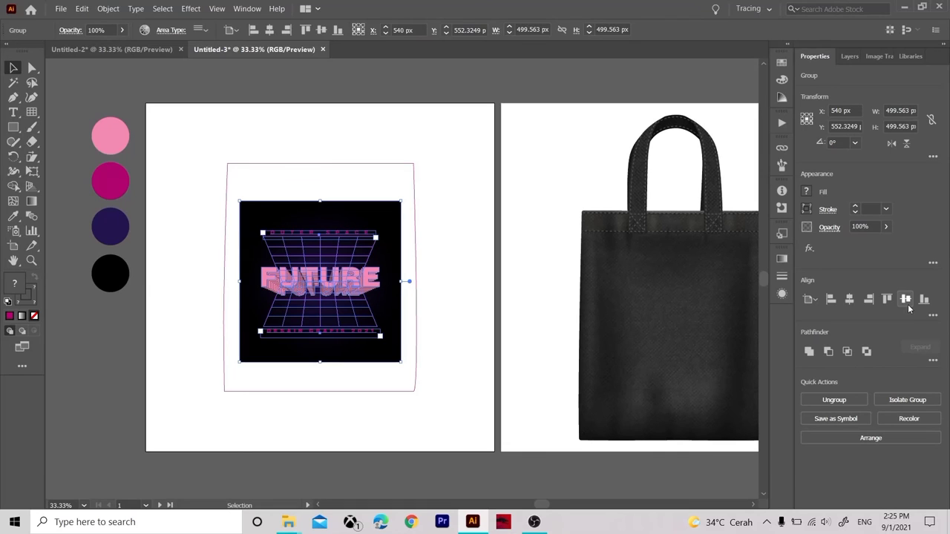
click(480, 326)
click(383, 352)
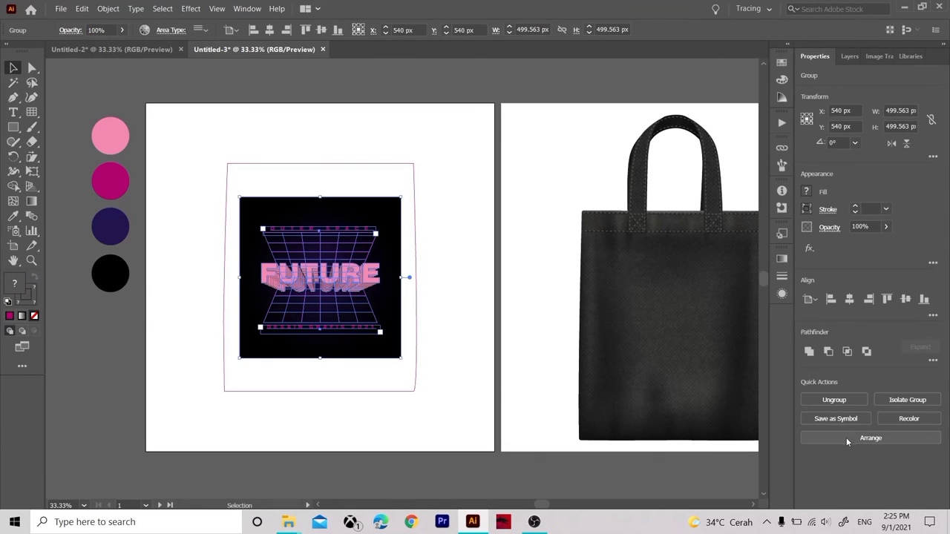
click(390, 362)
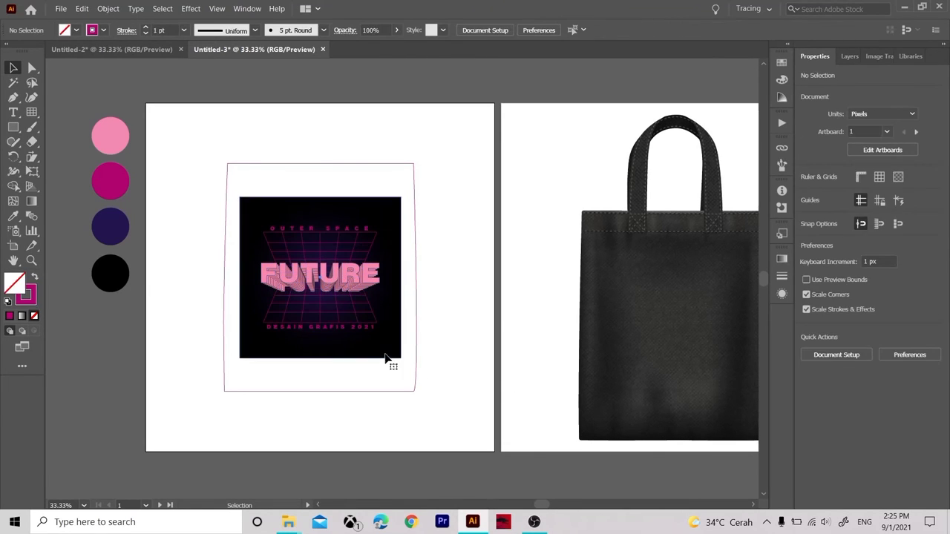
click(315, 360)
Stretch the dark background rectangle out to all four edges of the bag outline
drag(320, 359, 319, 392)
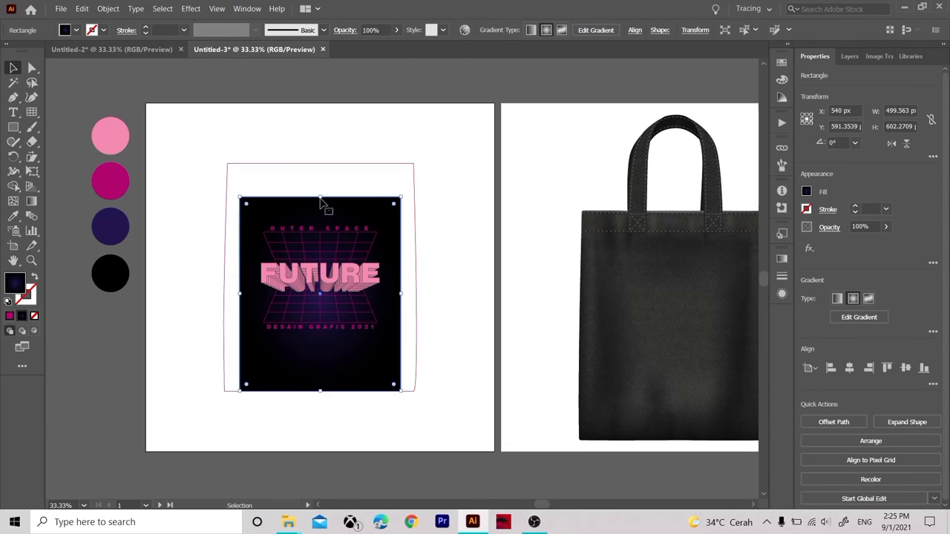
drag(321, 197, 320, 162)
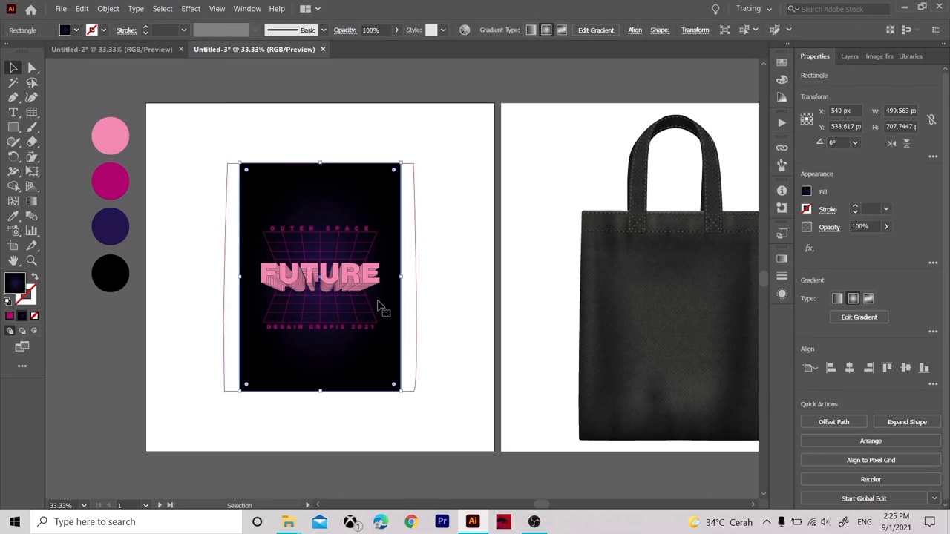
drag(402, 279, 419, 279)
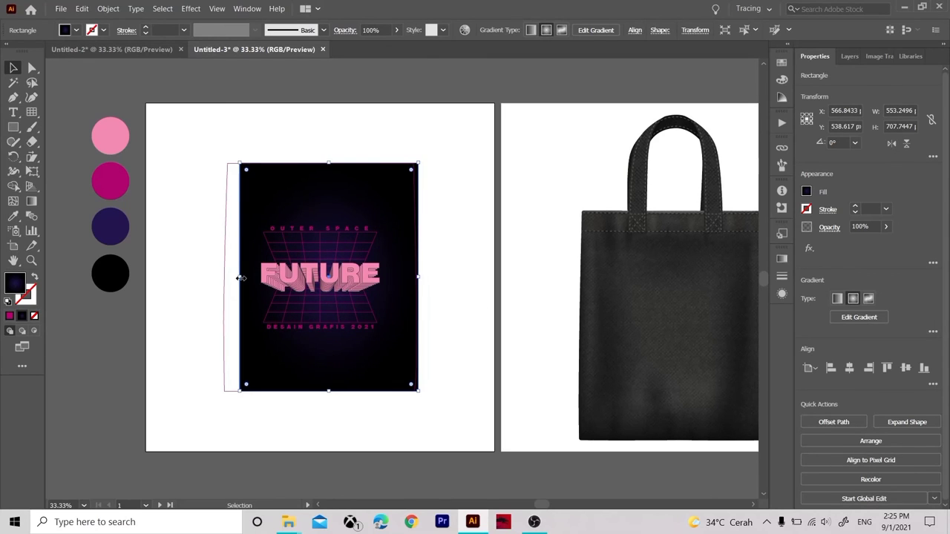
mouse_move(240, 279)
mouse_down()
mouse_move(224, 277)
mouse_move(239, 304)
mouse_up()
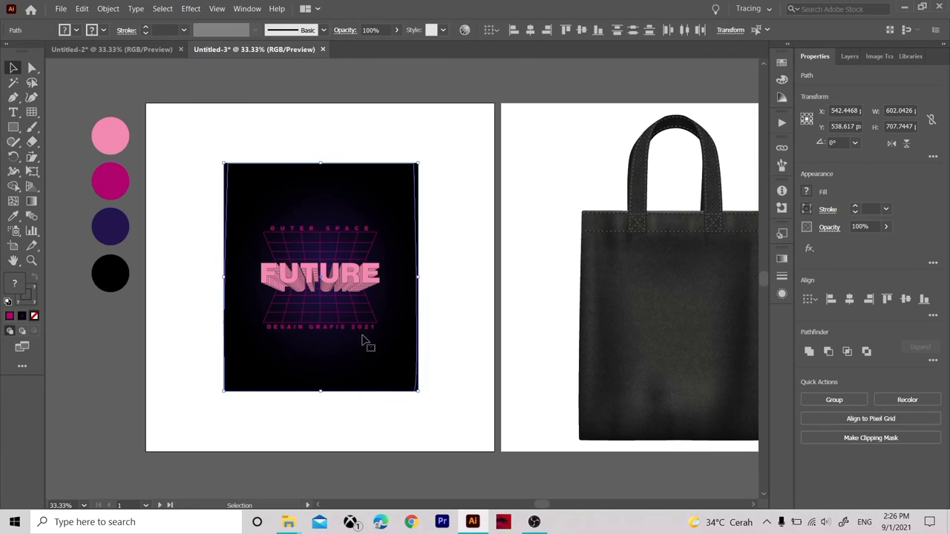
Clip the FUTURE design to the bag-body outline, making a 597 × 706 px clip group
click(831, 442)
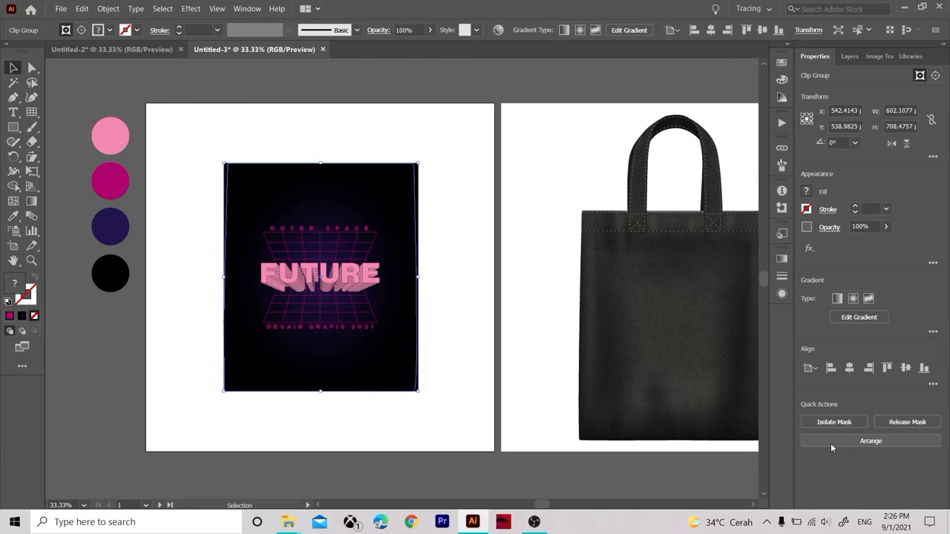
click(476, 355)
click(329, 302)
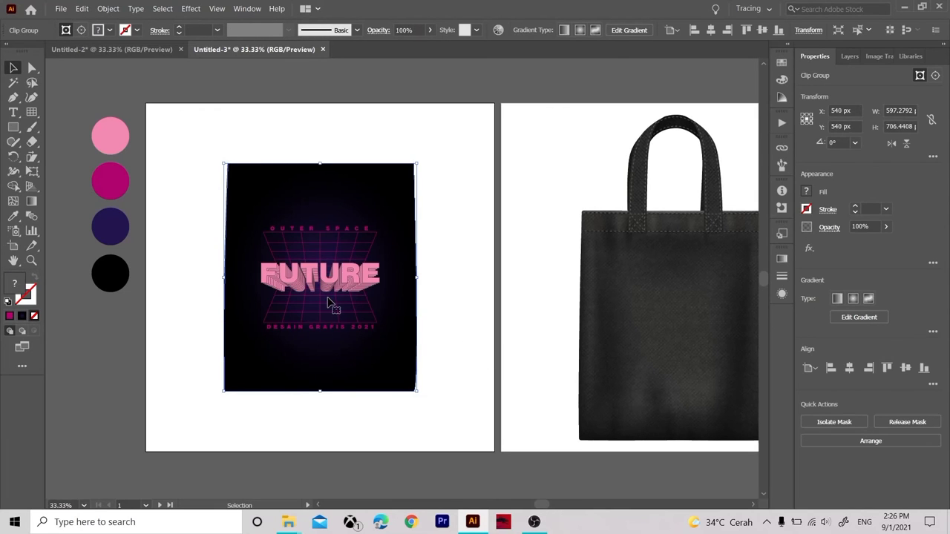
Move the clipped FUTURE design onto the tote bag body on Artboard 2 and fine-tune its position
drag(544, 507, 553, 507)
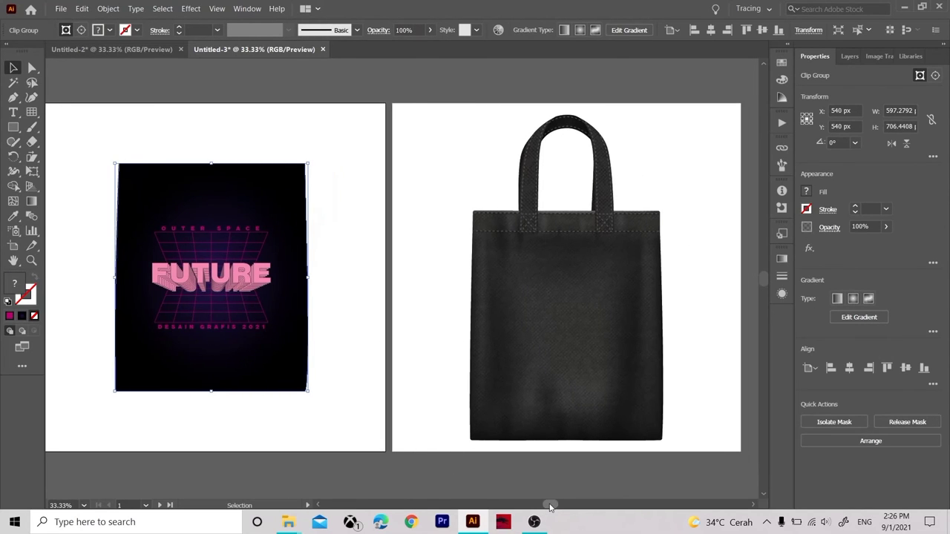
drag(170, 204, 295, 335)
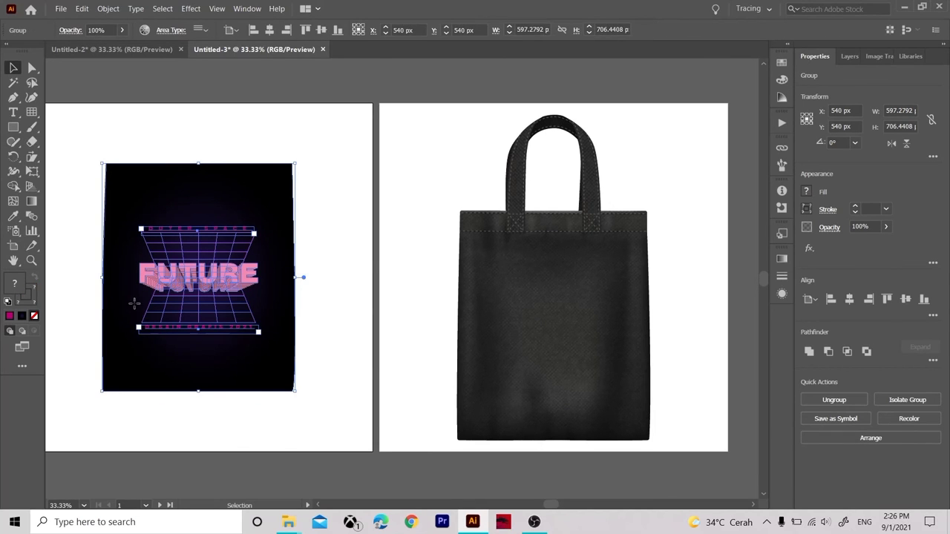
drag(135, 304, 490, 357)
key(Left)
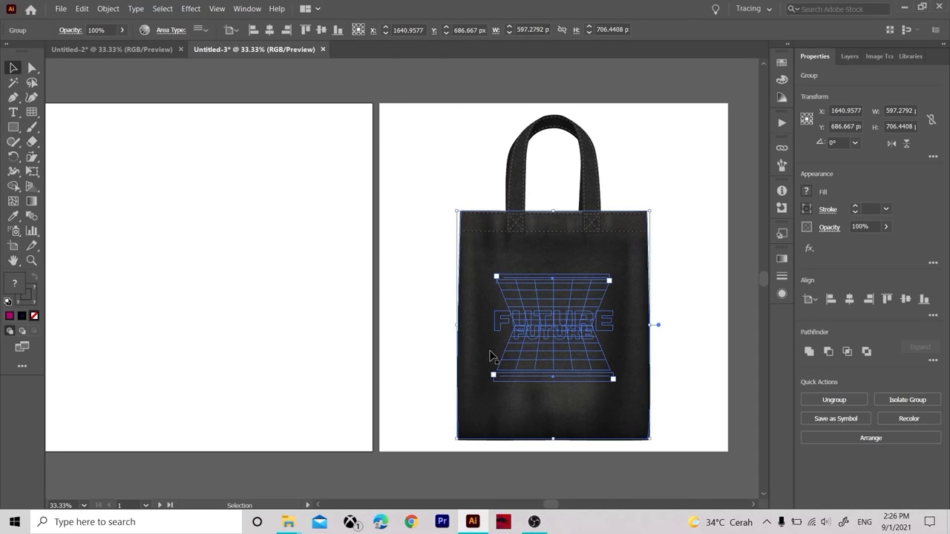
key(Left)
key(Left)
key(Left)
key(Right)
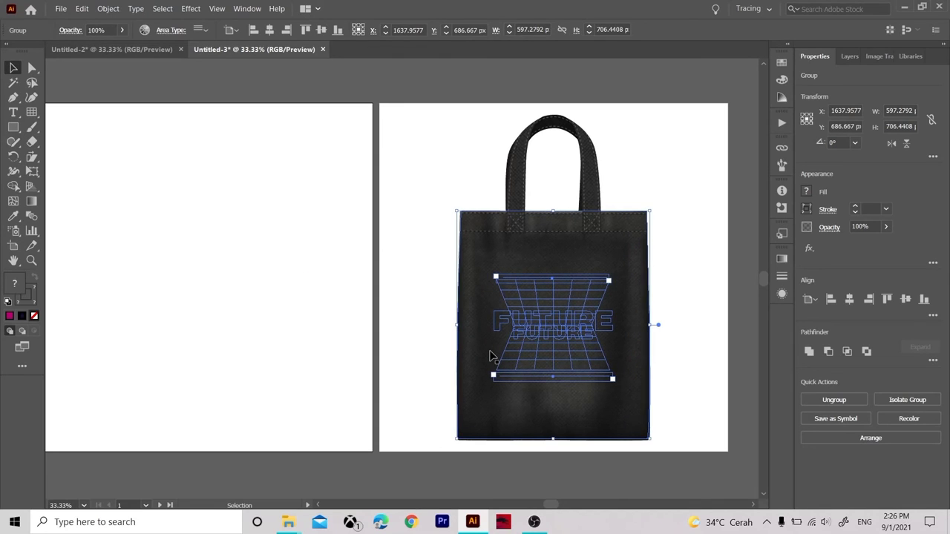
key(Down)
key(Down)
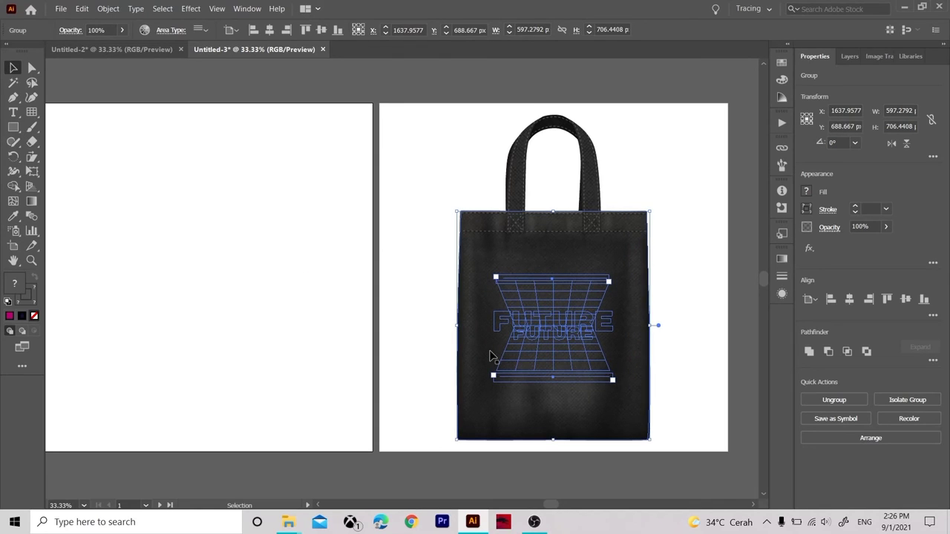
click(414, 339)
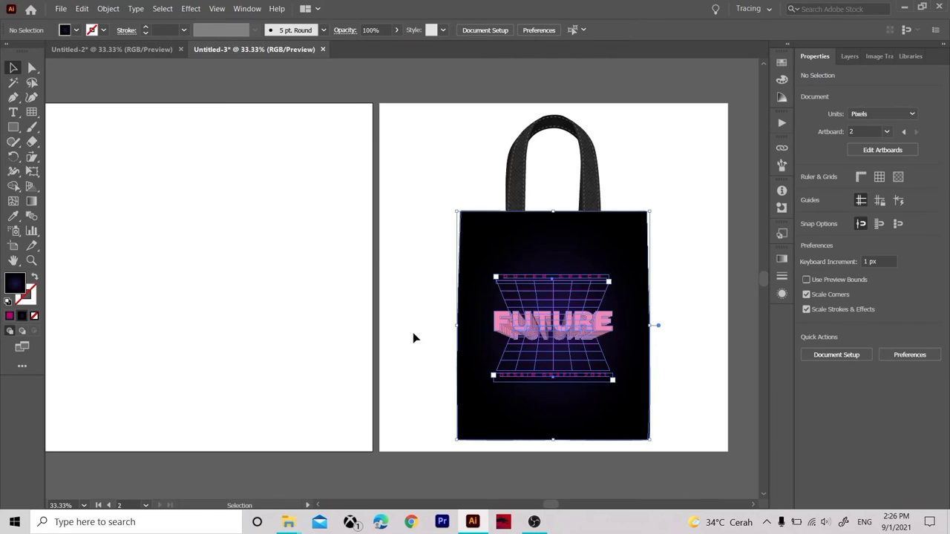
drag(548, 508, 553, 509)
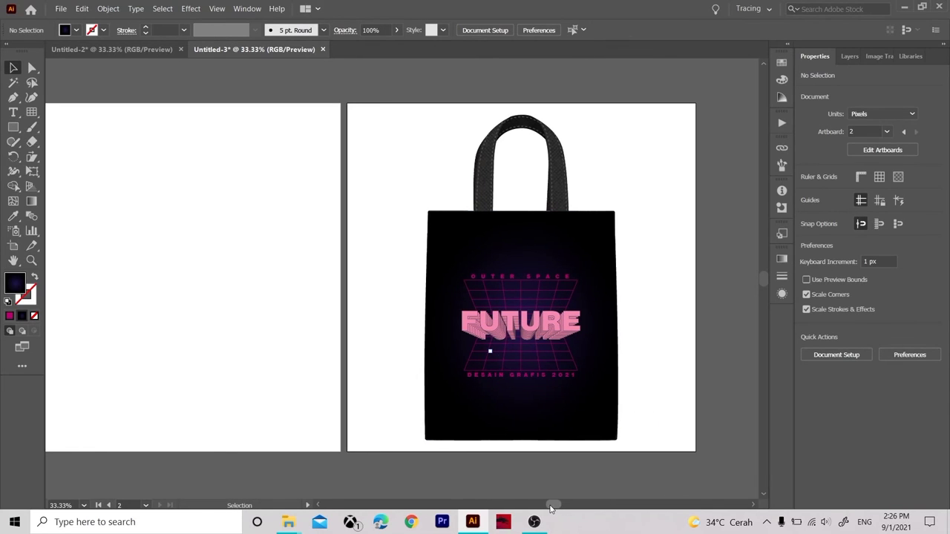